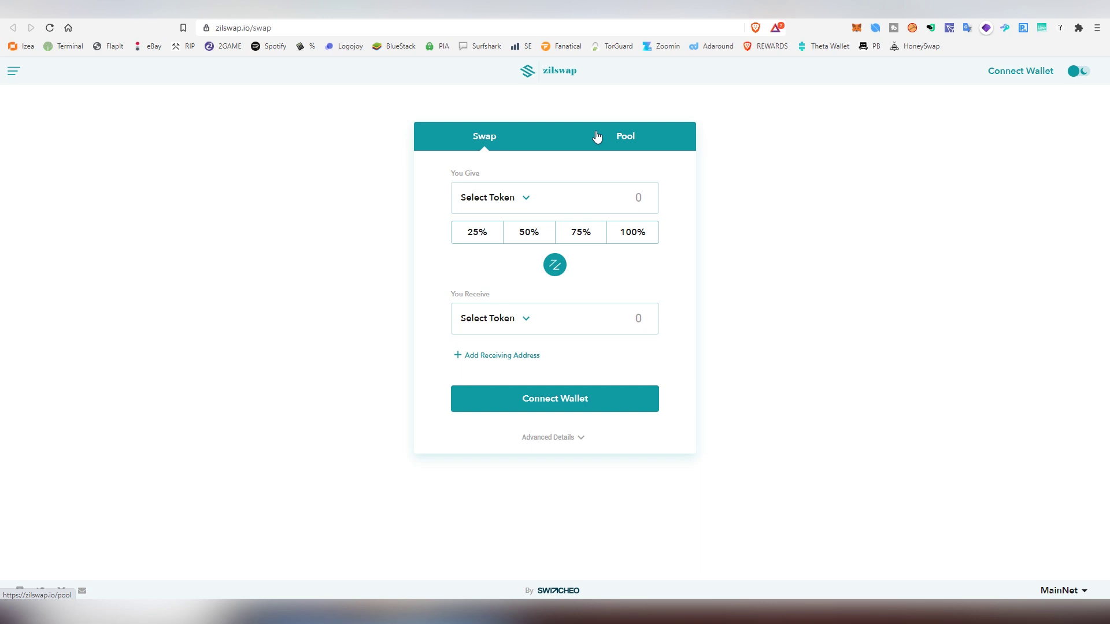
Switch to zilpay.xyz and browse its About and DApps sections, then return to the top.
left_click(597, 137)
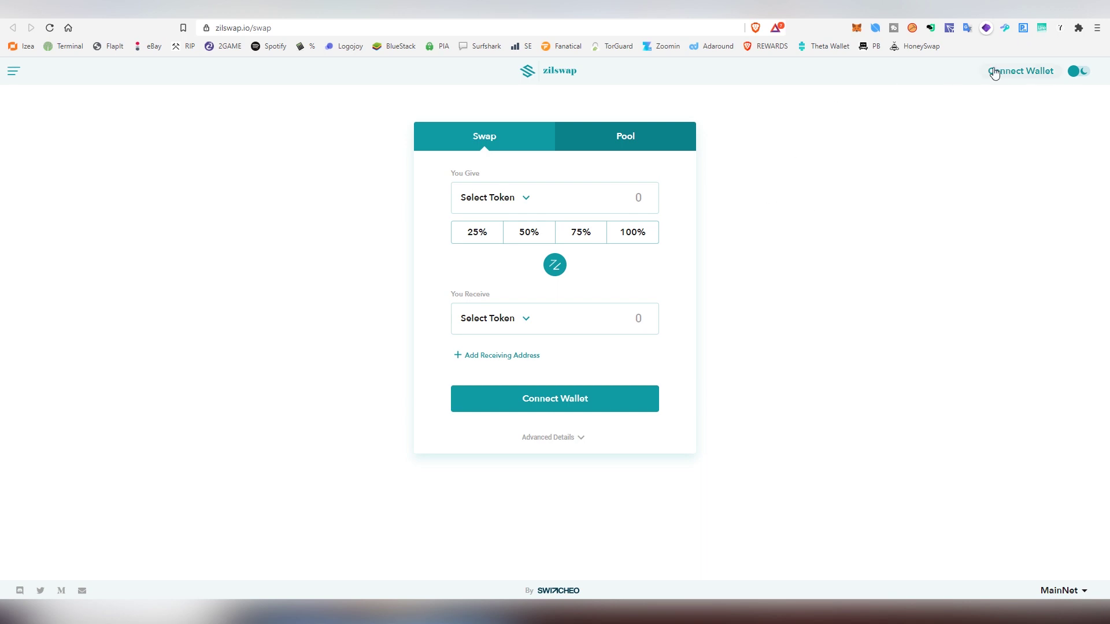
left_click(955, 22)
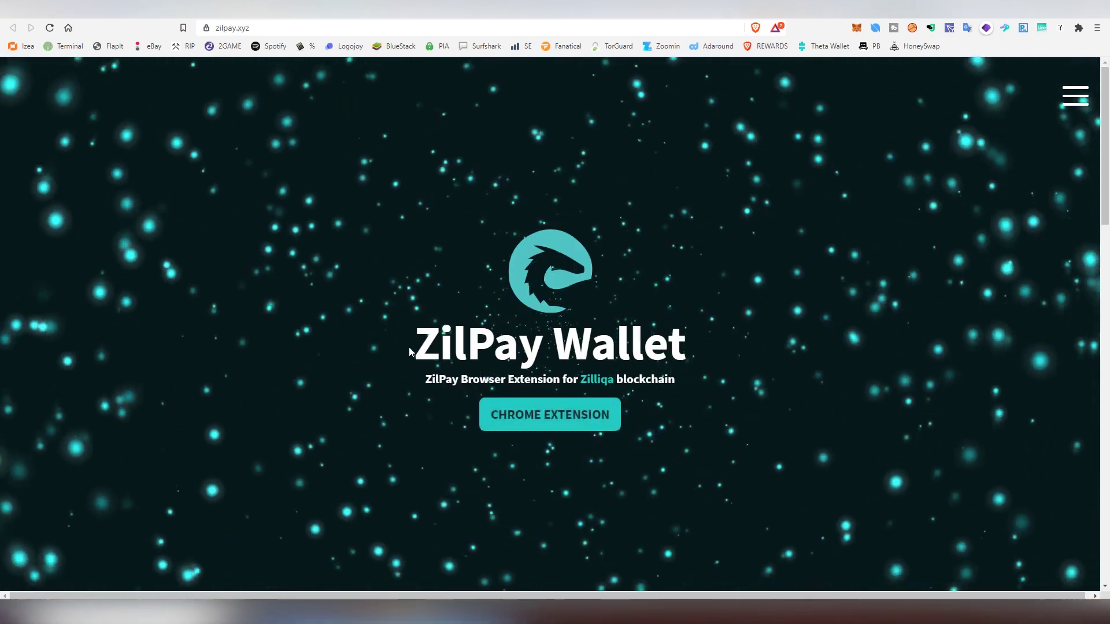
left_click_drag(412, 347, 677, 348)
left_click(677, 348)
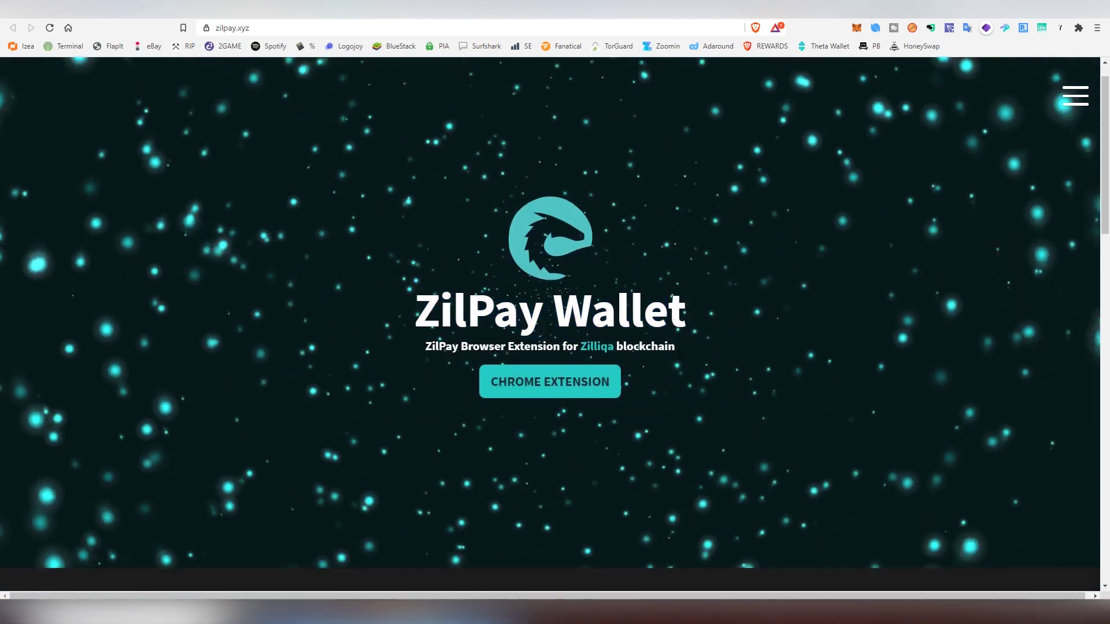
scroll(532, 372, "down", 10)
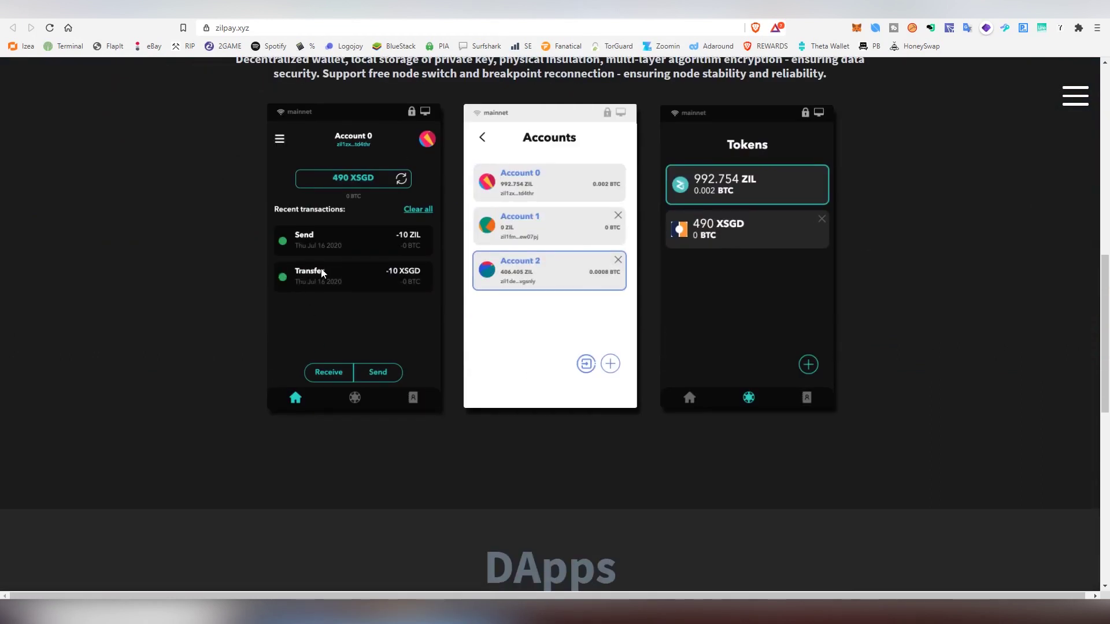
scroll(327, 273, "down", 10)
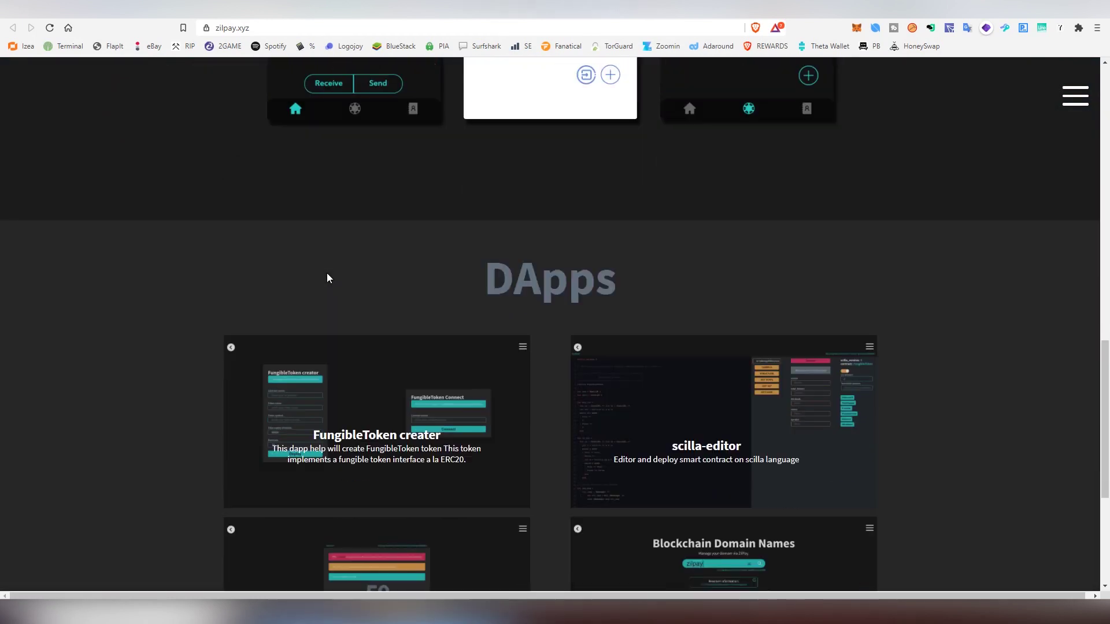
scroll(327, 280, "up", 20)
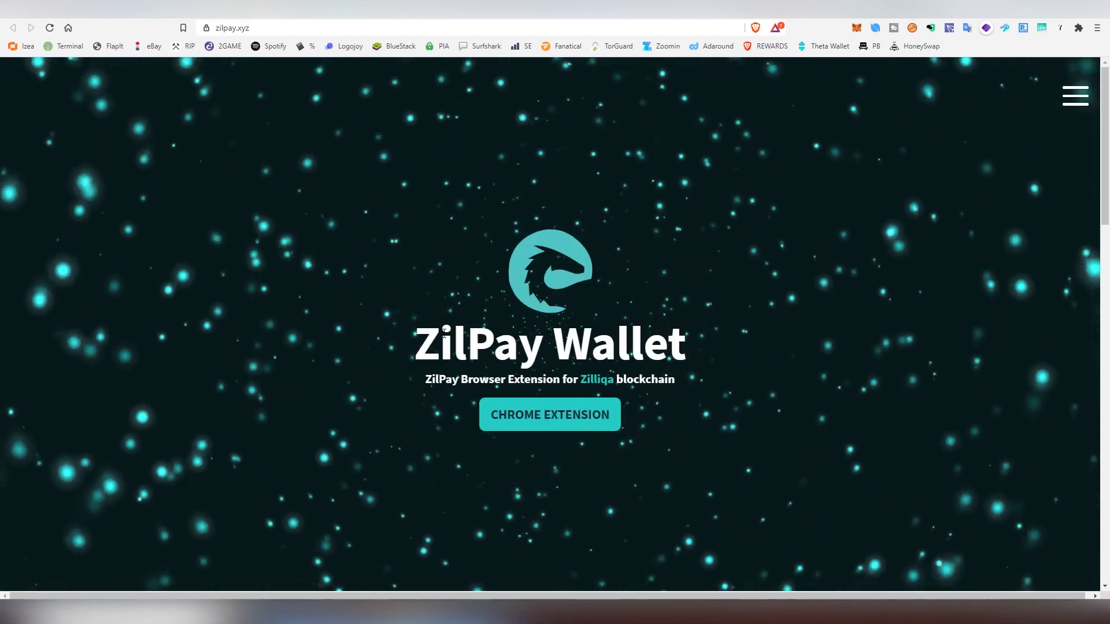
Install the ZilPay extension in Brave from its Chrome Web Store listing.
left_click(550, 415)
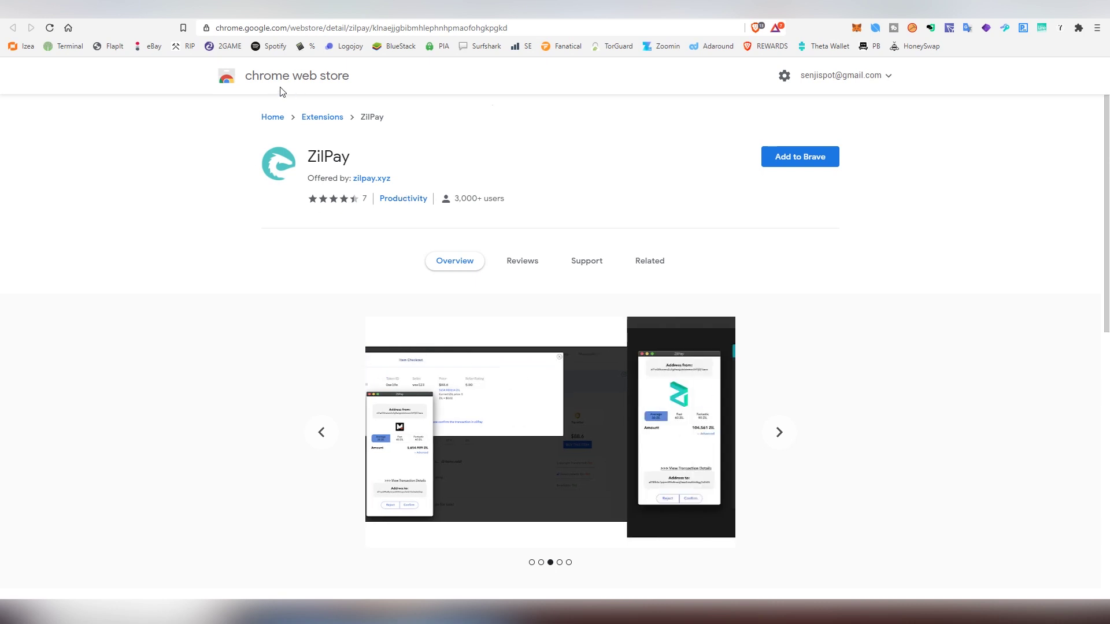
left_click(778, 150)
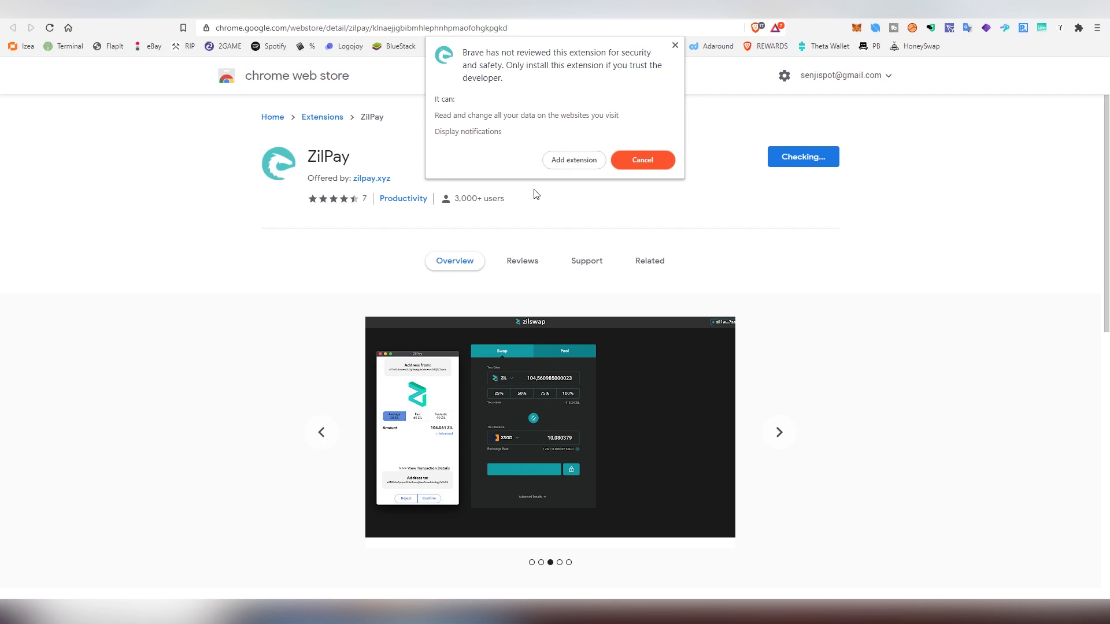
left_click(558, 159)
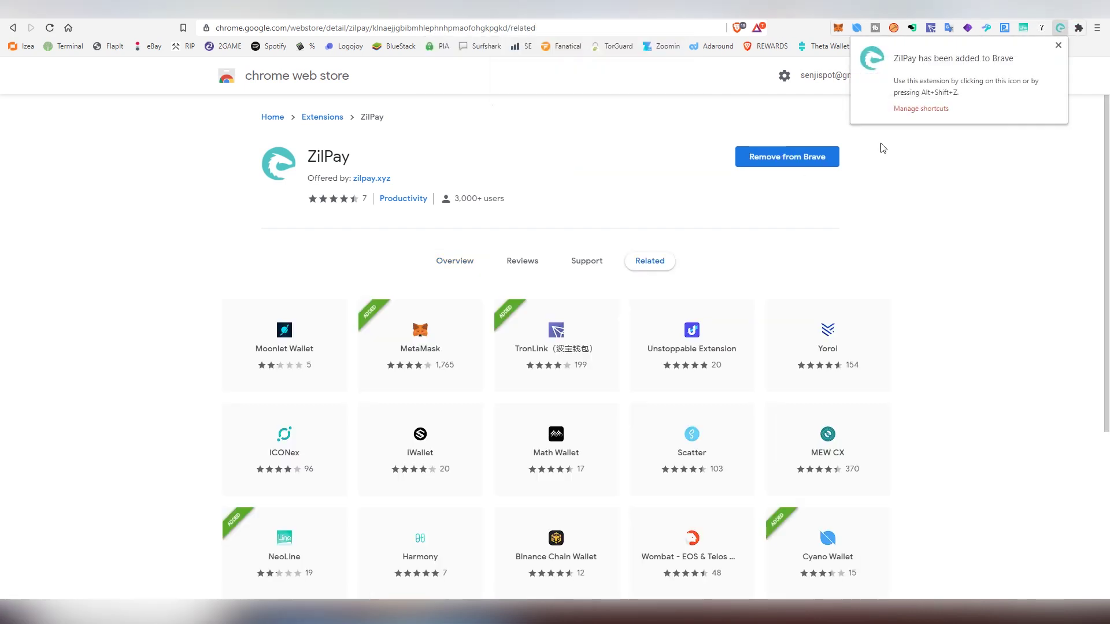
left_click(1058, 46)
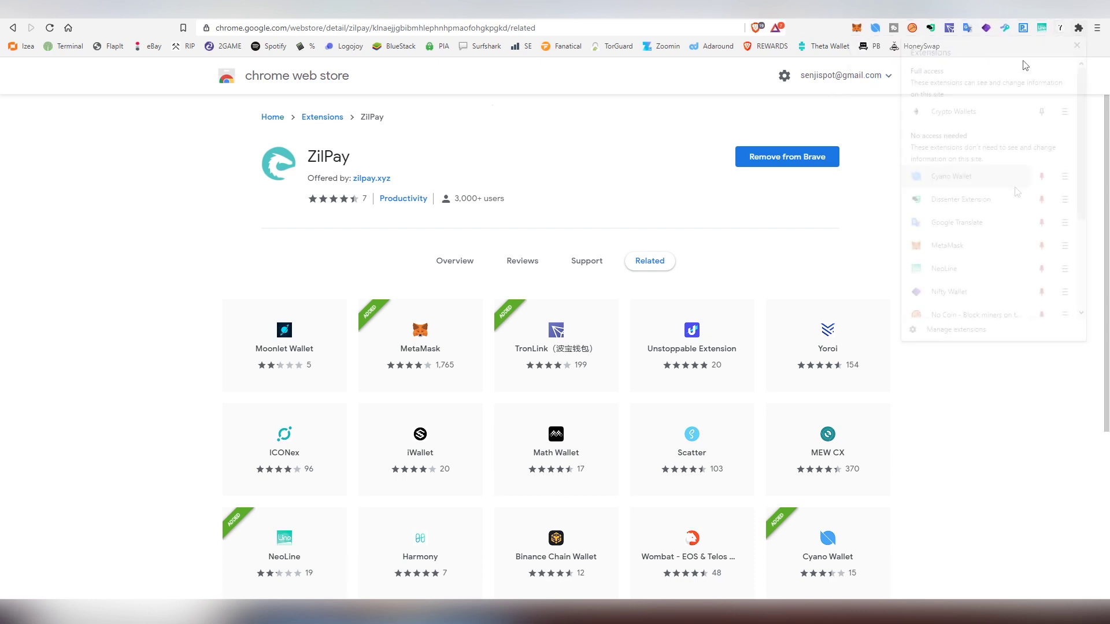
Pin ZilPay to the Brave toolbar from the Extensions menu.
scroll(994, 231, "down", 3)
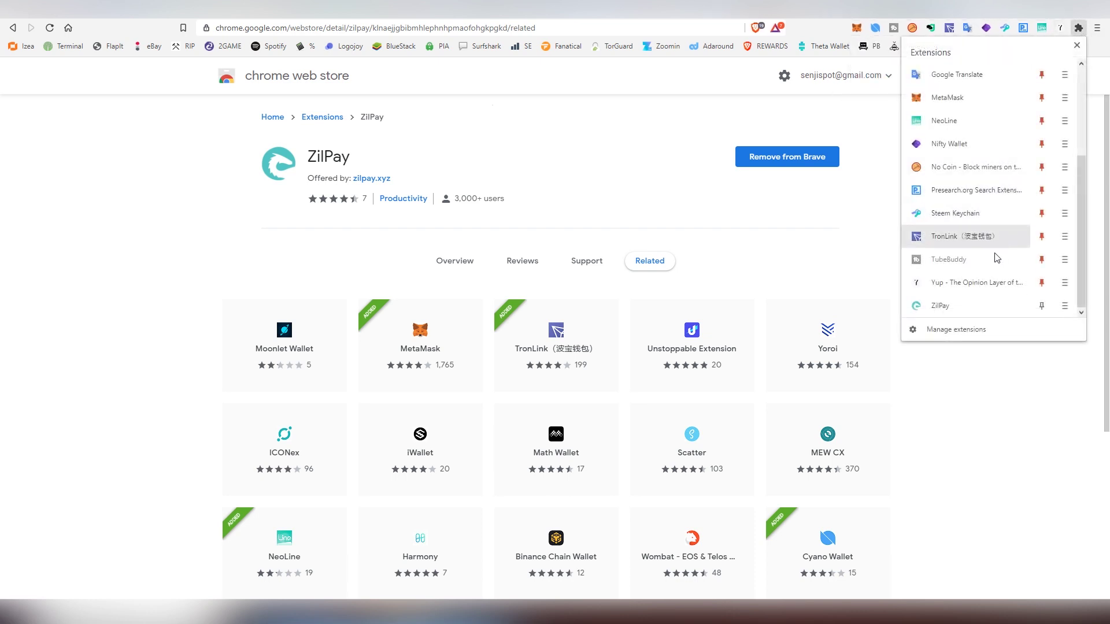
left_click(1042, 306)
left_click(861, 245)
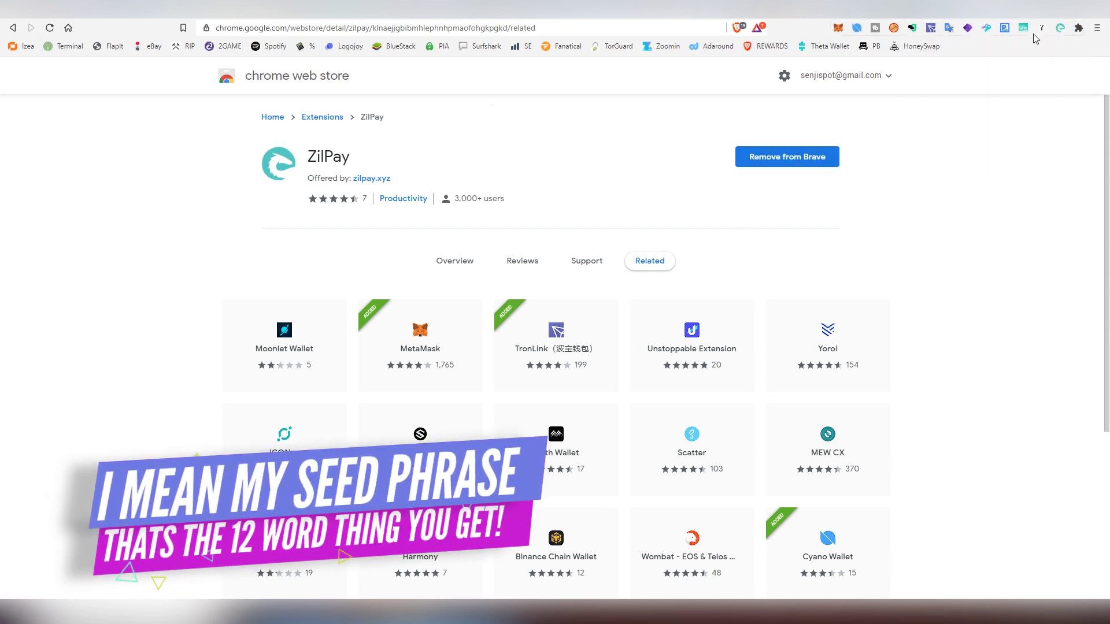
Begin restoring an existing ZilPay wallet from its secret phrase.
left_click(1059, 28)
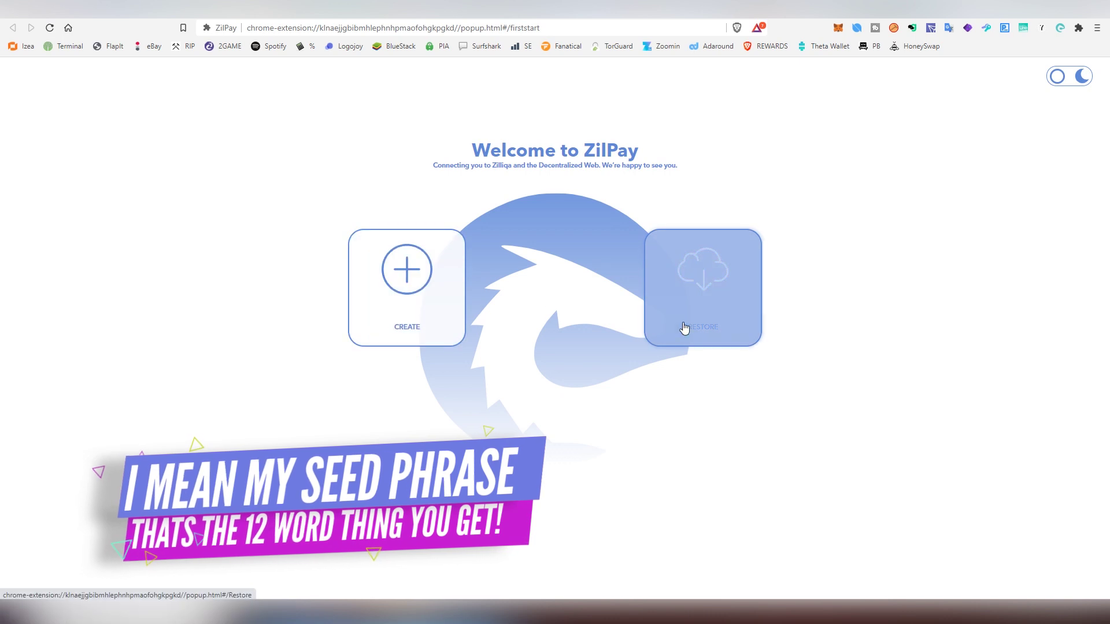
left_click(684, 324)
left_click(547, 230)
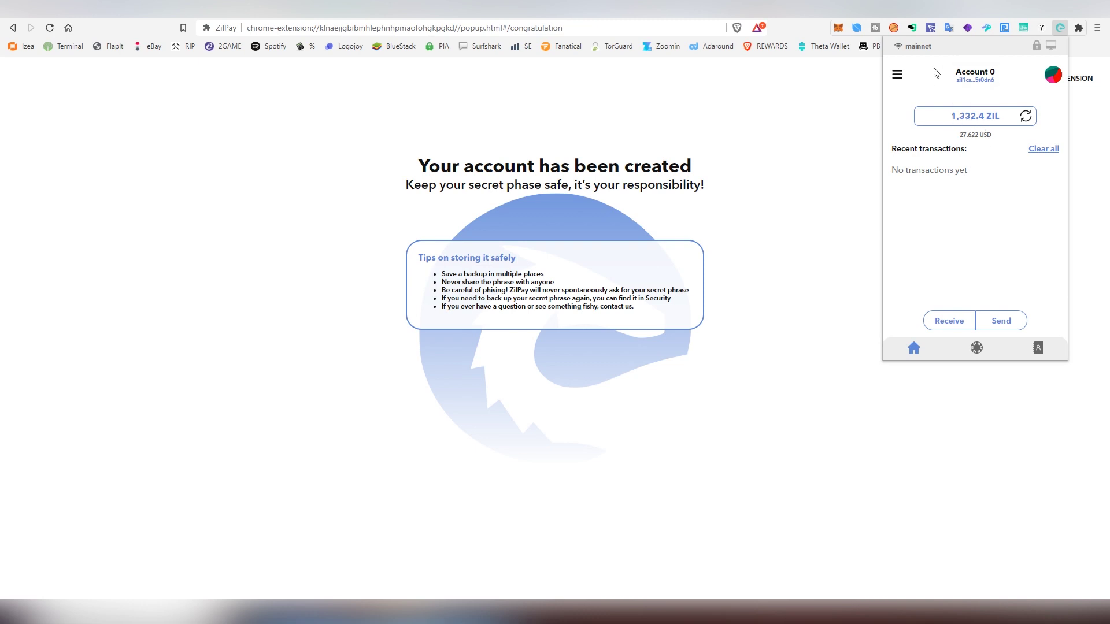
Close the ZilPay popup and pick Connect ZilPay from ZilSwap's wallet options.
left_click(792, 138)
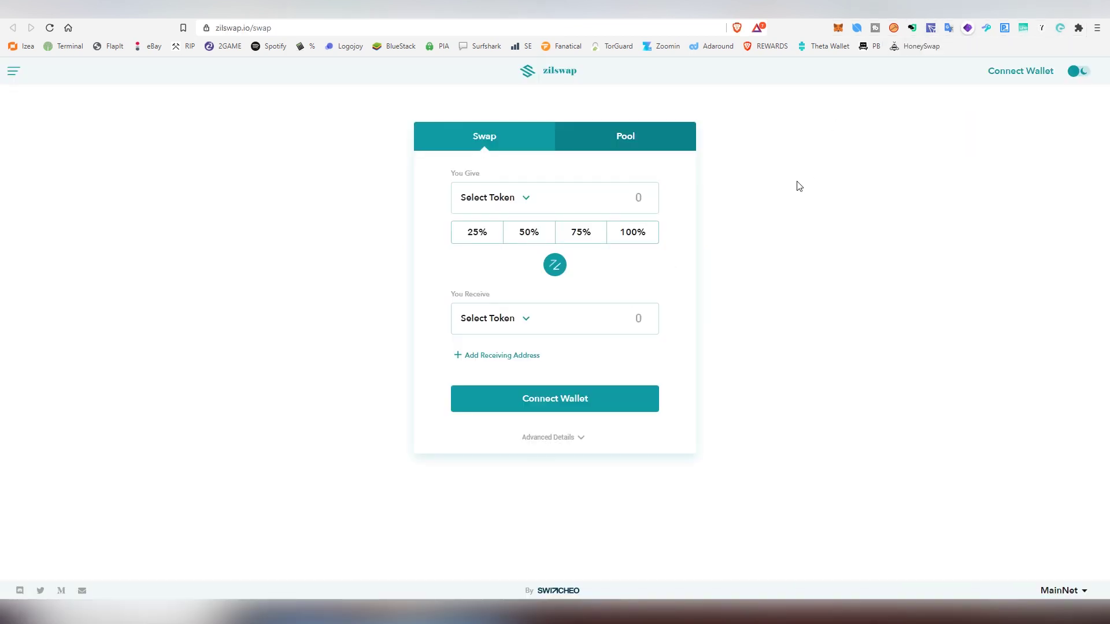
left_click(1012, 82)
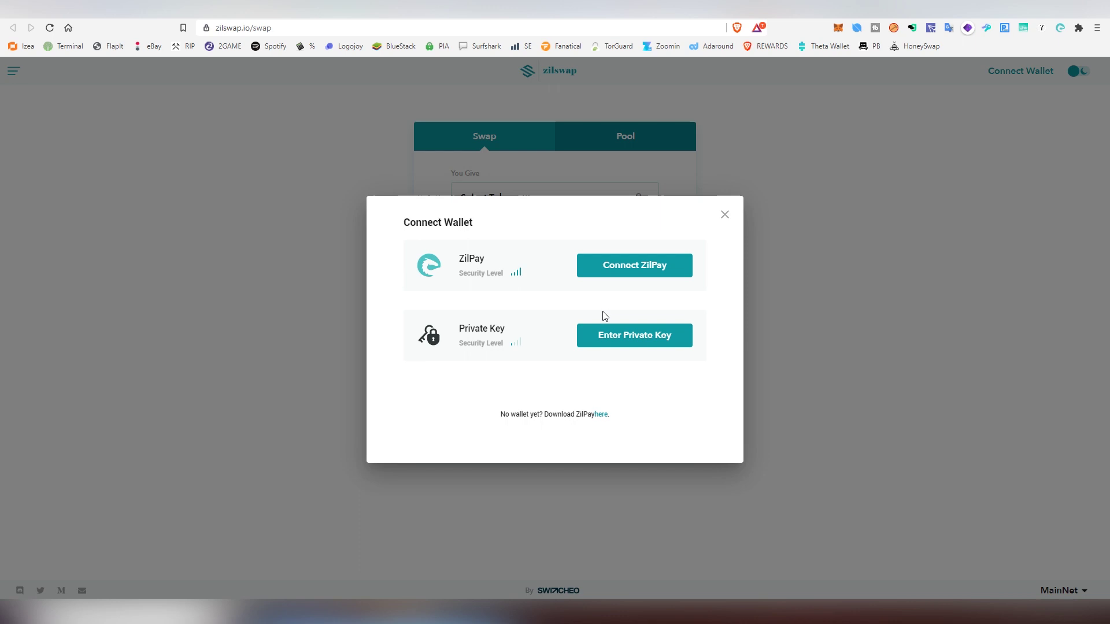
left_click(628, 279)
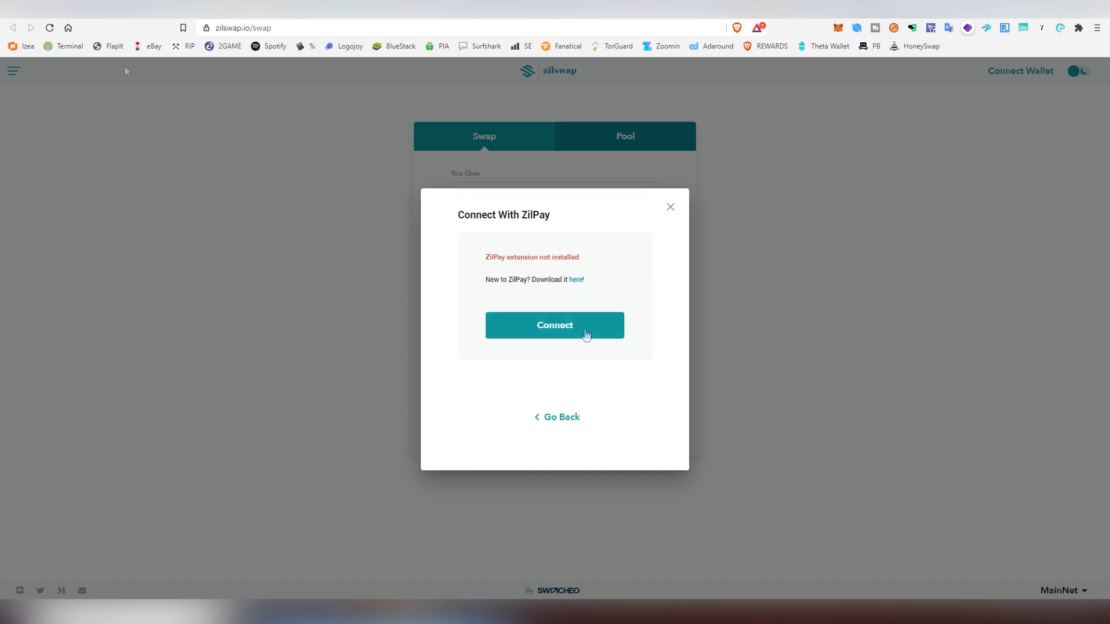
left_click(587, 329)
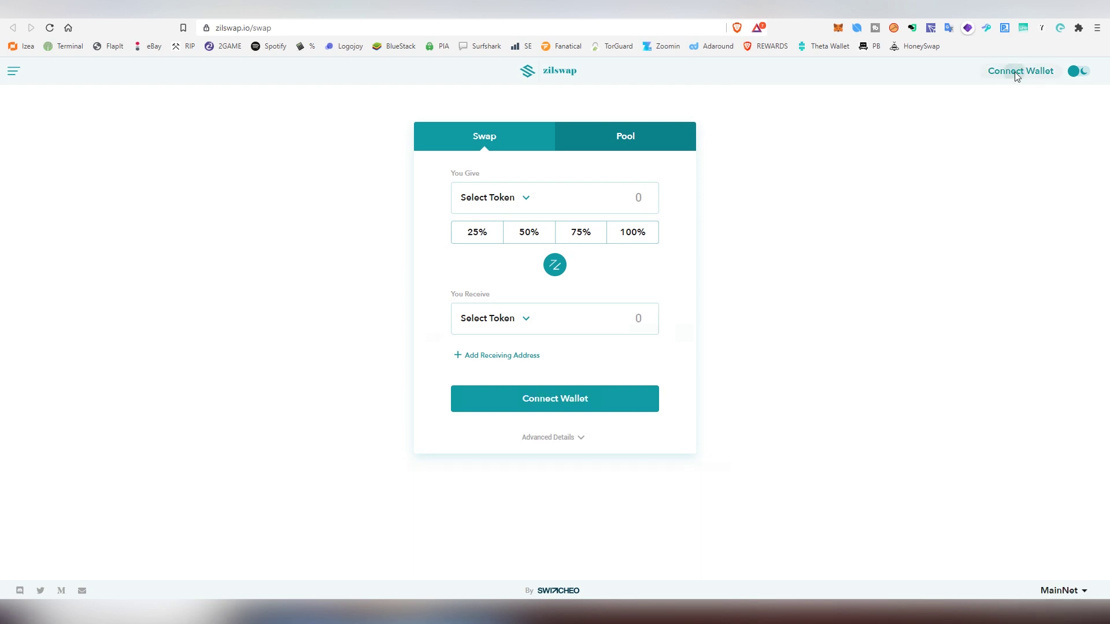
Retry the ZilPay connection and approve Zilswap.io's request in the ZilPay popup.
left_click(1015, 72)
left_click(659, 275)
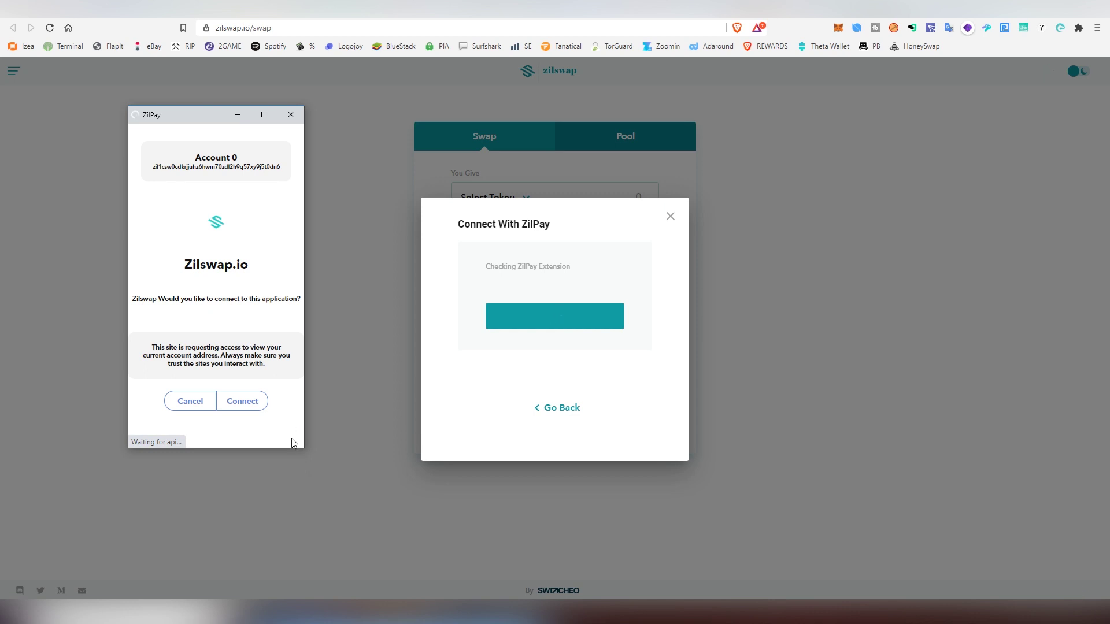
left_click(375, 484)
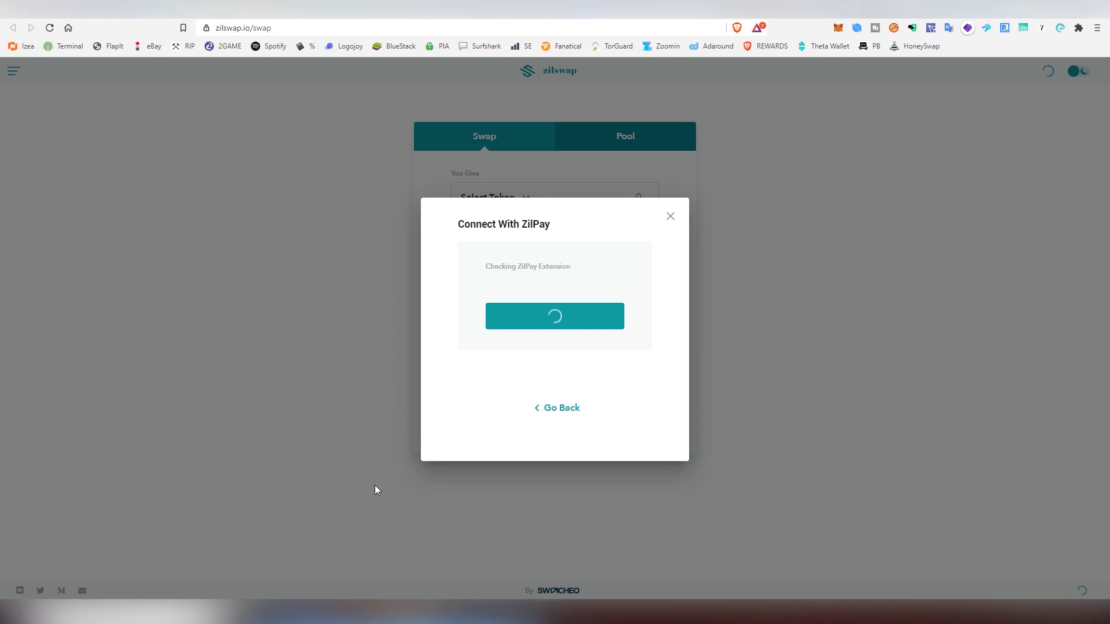
left_click(242, 401)
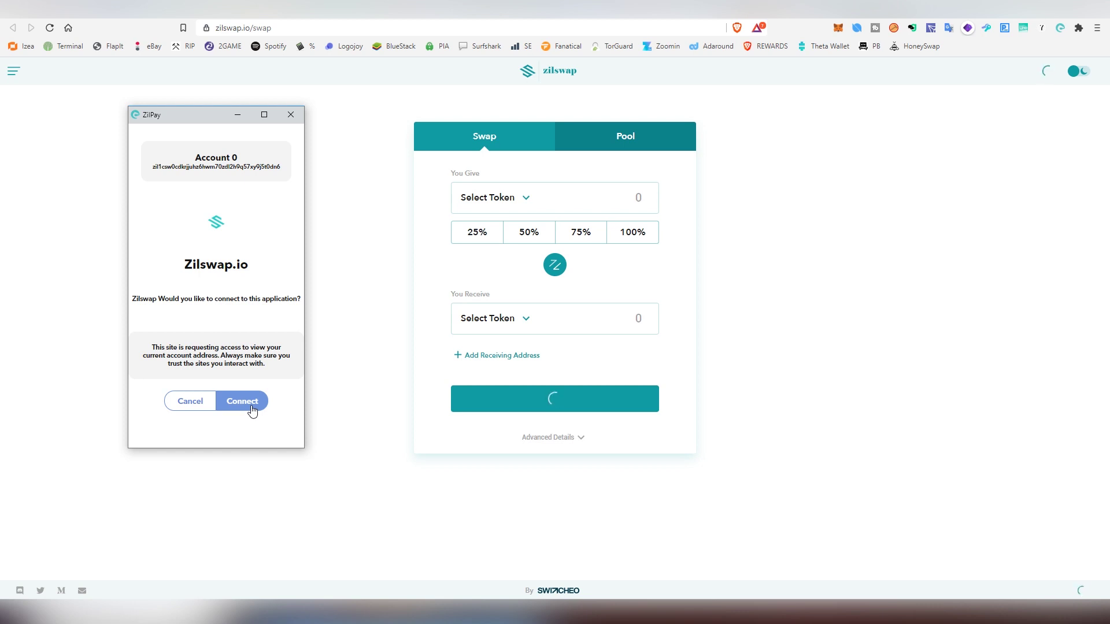
left_click(251, 406)
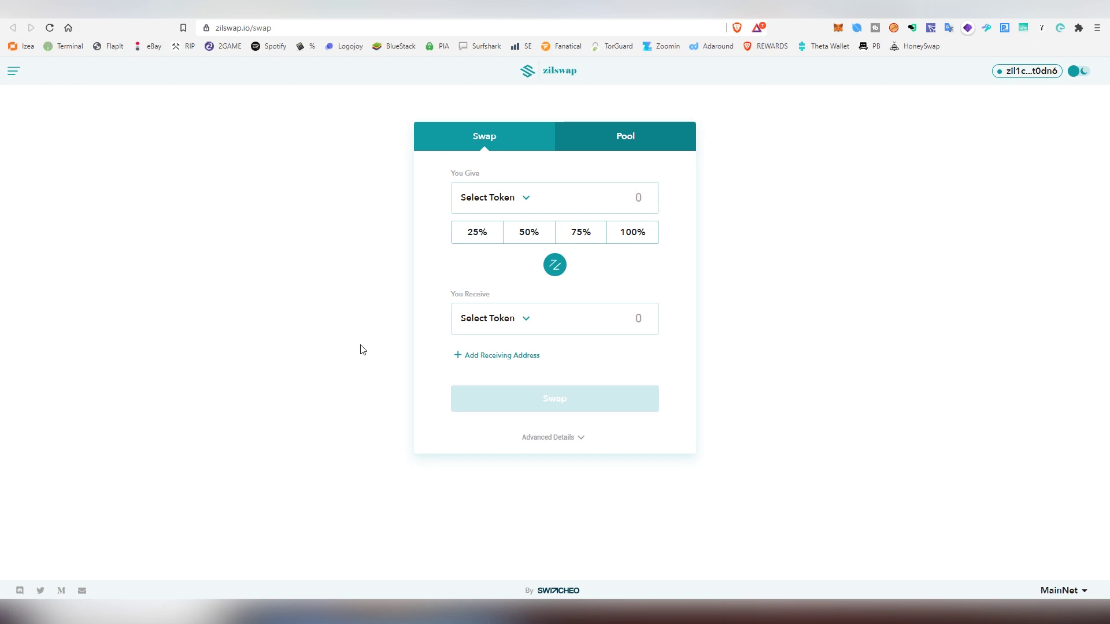
Expand Advanced Details and pair ZIL to give with BOLT to receive.
left_click(566, 440)
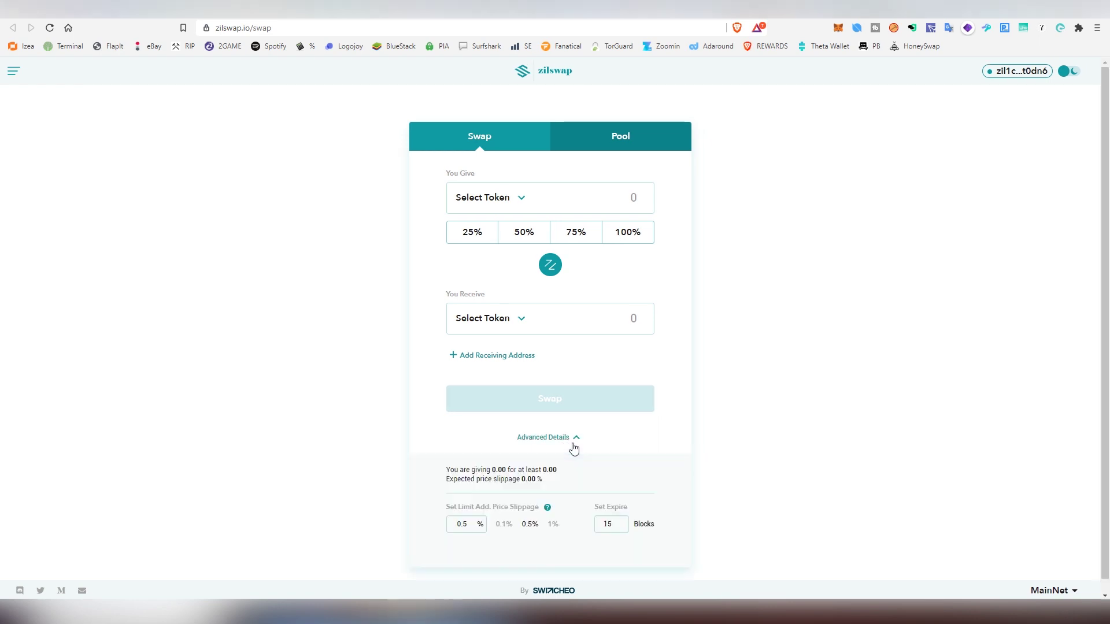
left_click(512, 197)
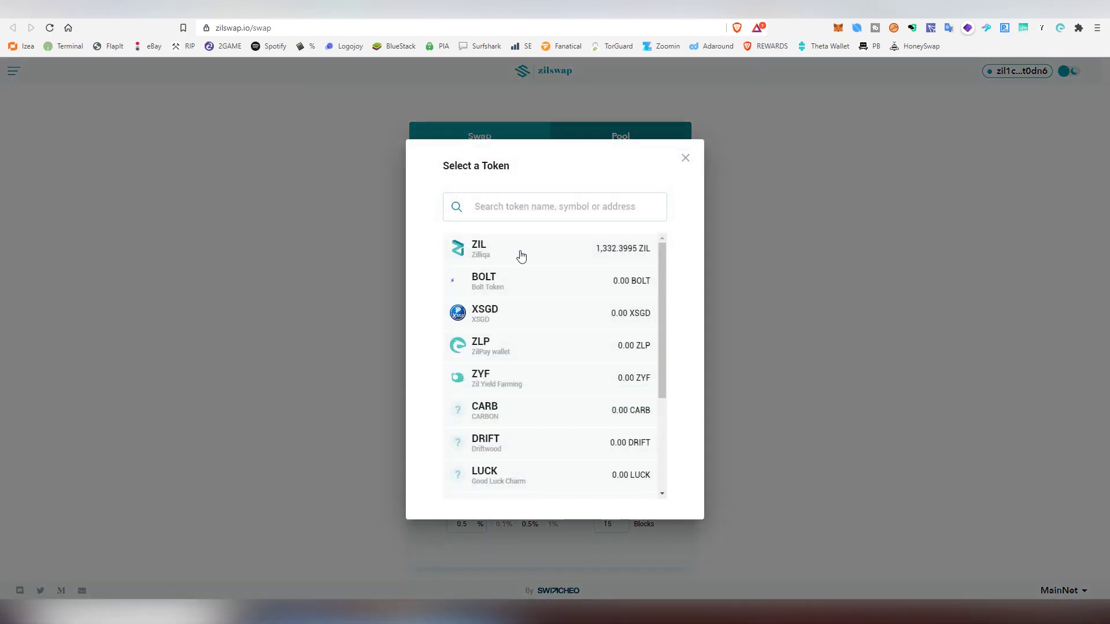
scroll(544, 376, "down", 3)
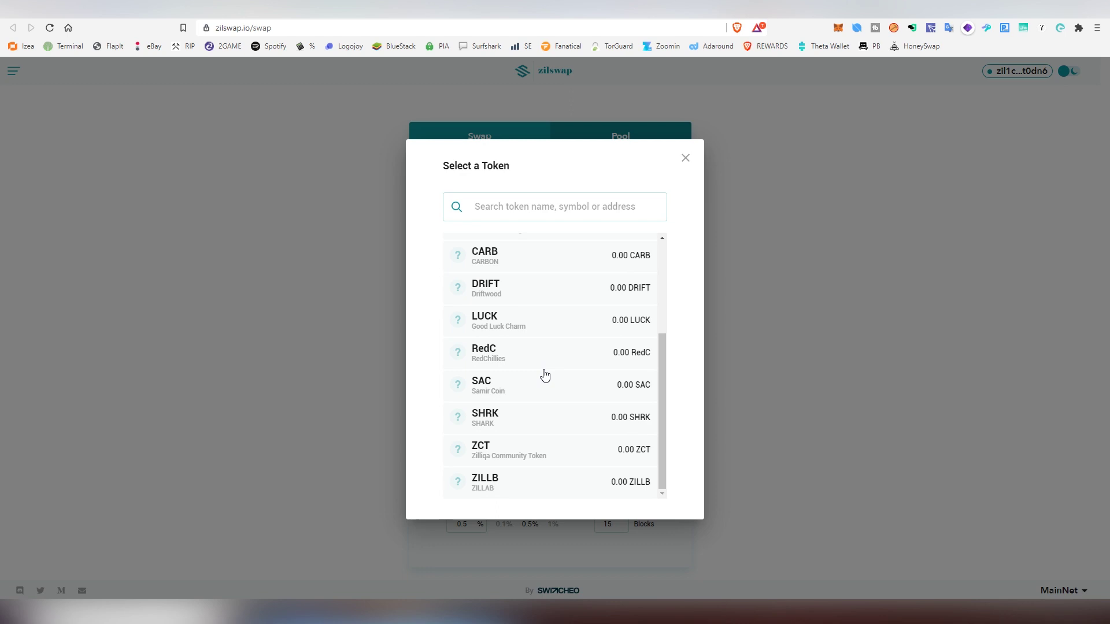
scroll(545, 376, "up", 3)
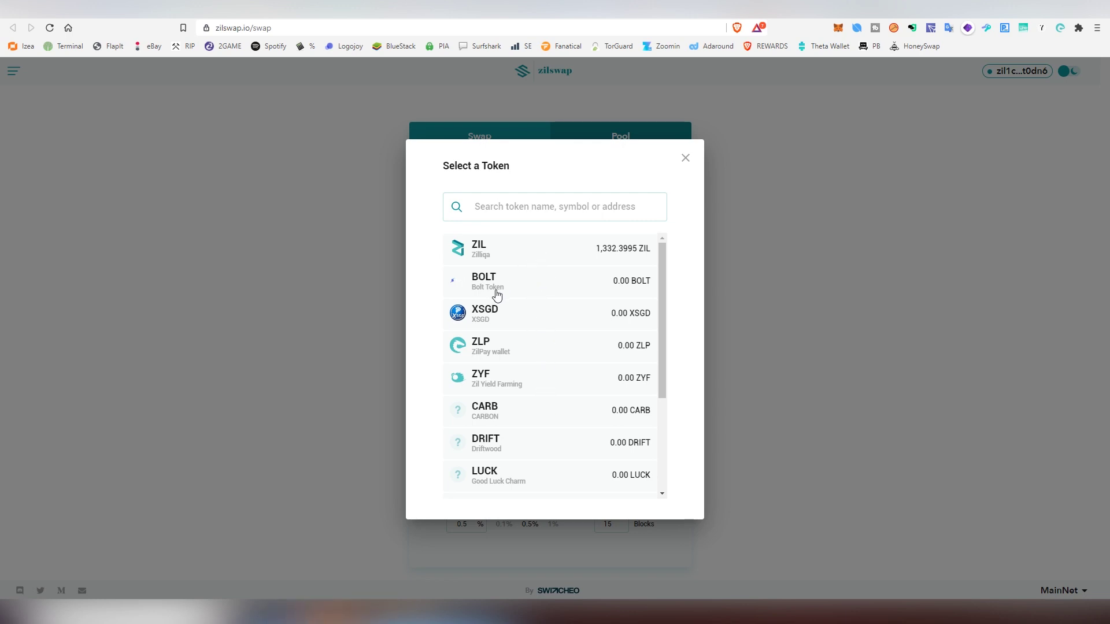
left_click(514, 260)
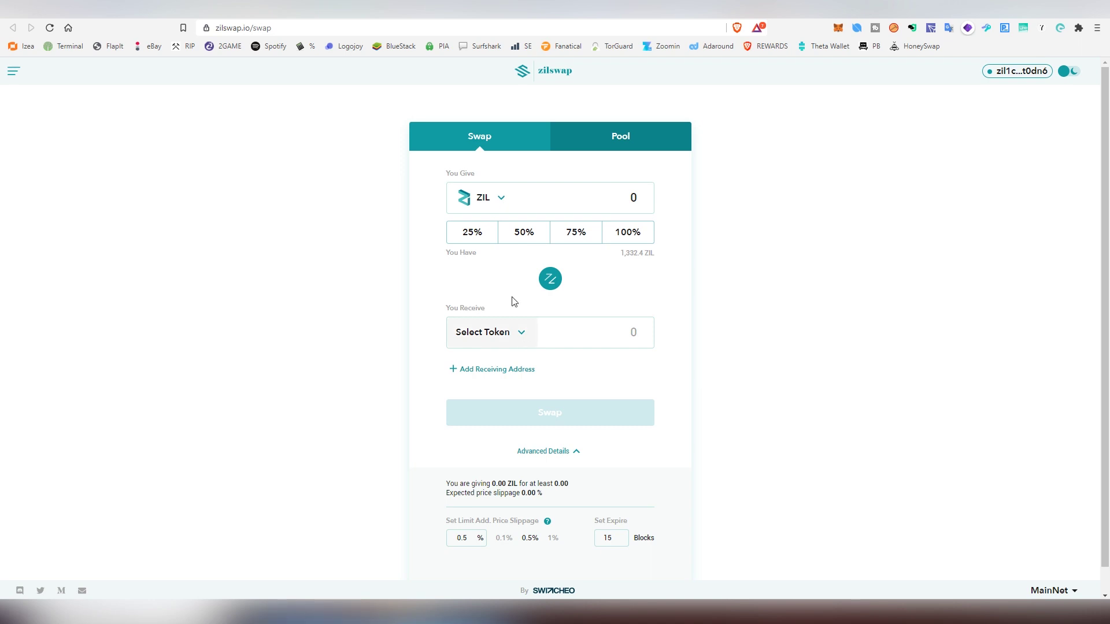
left_click(495, 338)
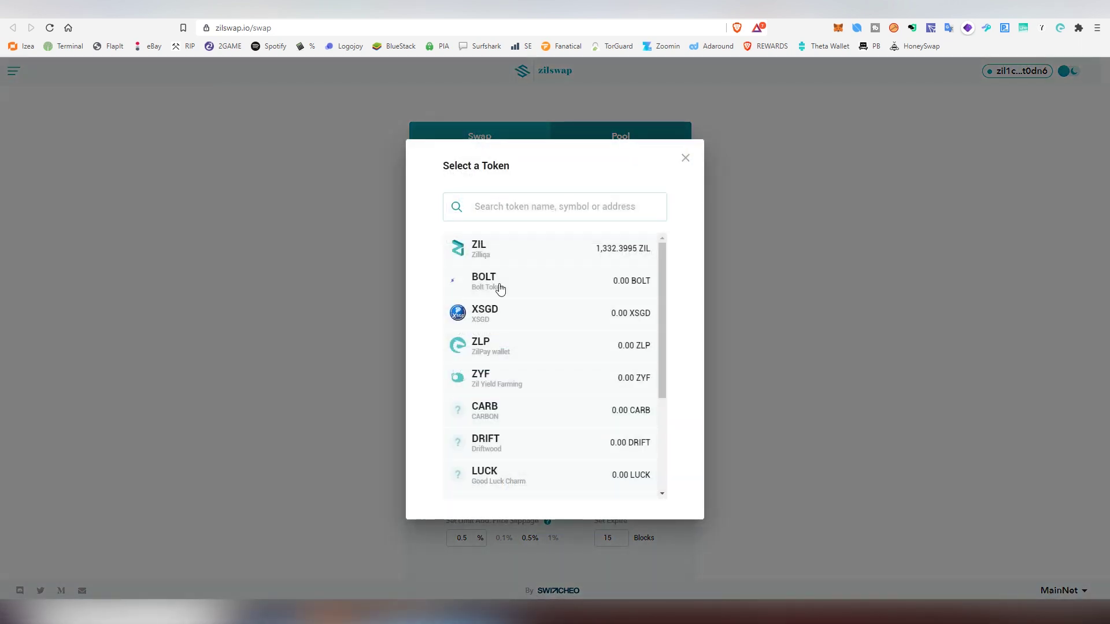
left_click(500, 289)
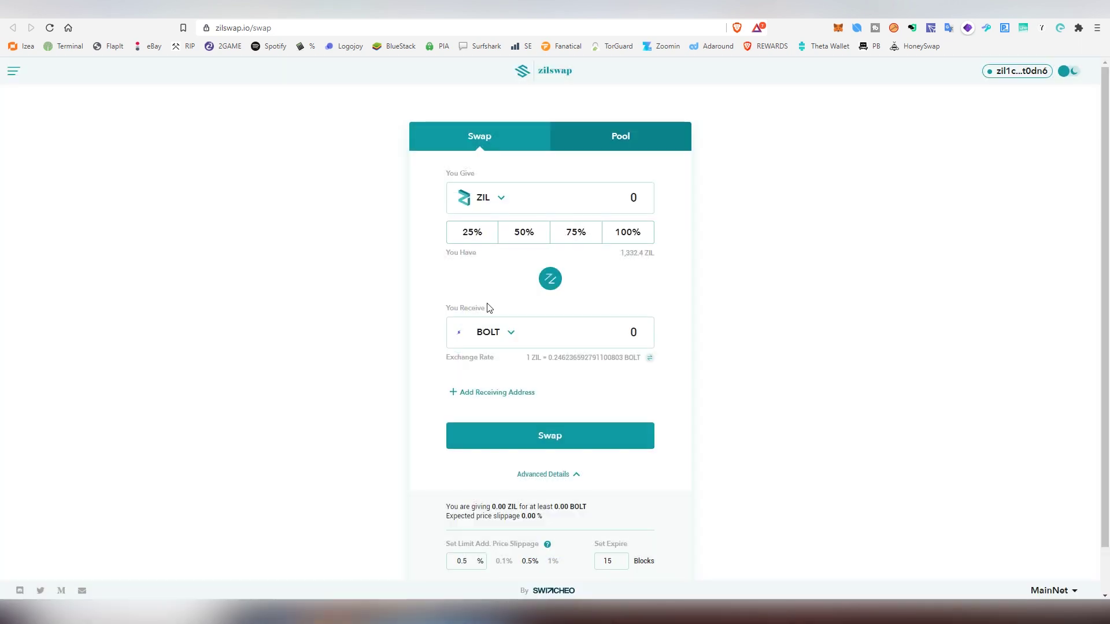
Enter 300 ZIL as the give amount and check the roughly 73.85 BOLT received.
left_click(600, 208)
double_click(623, 256)
left_click(708, 284)
type("300")
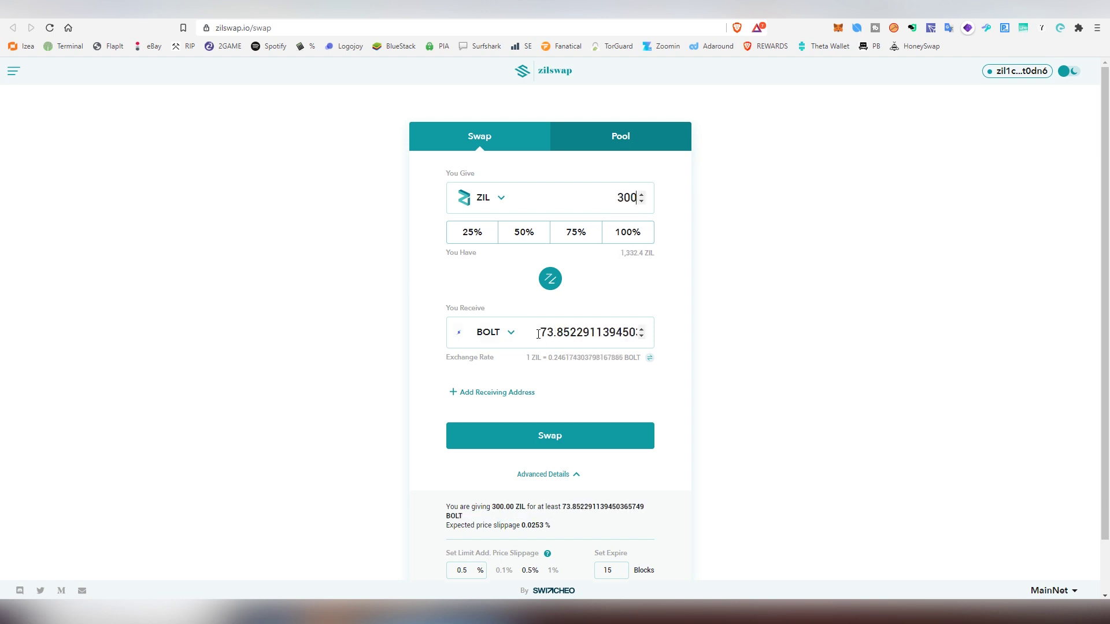
left_click_drag(538, 334, 558, 334)
left_click(553, 334)
Check the 0.0253 % expected slippage in the advanced details.
scroll(540, 389, "down", 1)
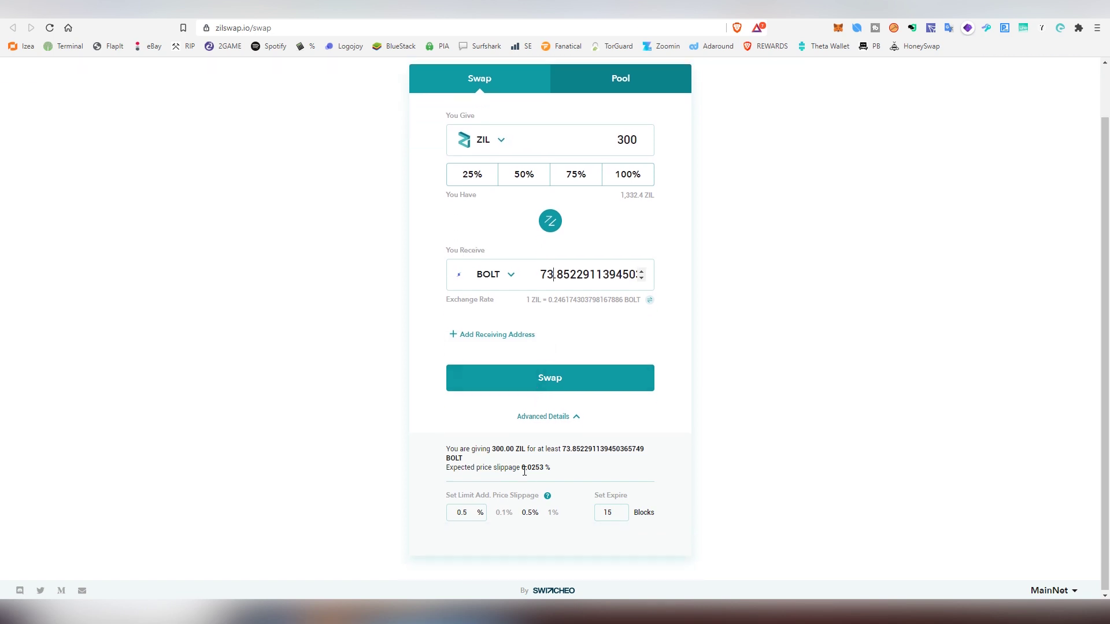
left_click_drag(524, 471, 549, 470)
left_click(550, 470)
left_click_drag(521, 469, 538, 469)
left_click(534, 469)
Submit the 300 ZIL swap and expand ZilPay's Advanced settings to show the 30000 gas limit.
left_click(549, 378)
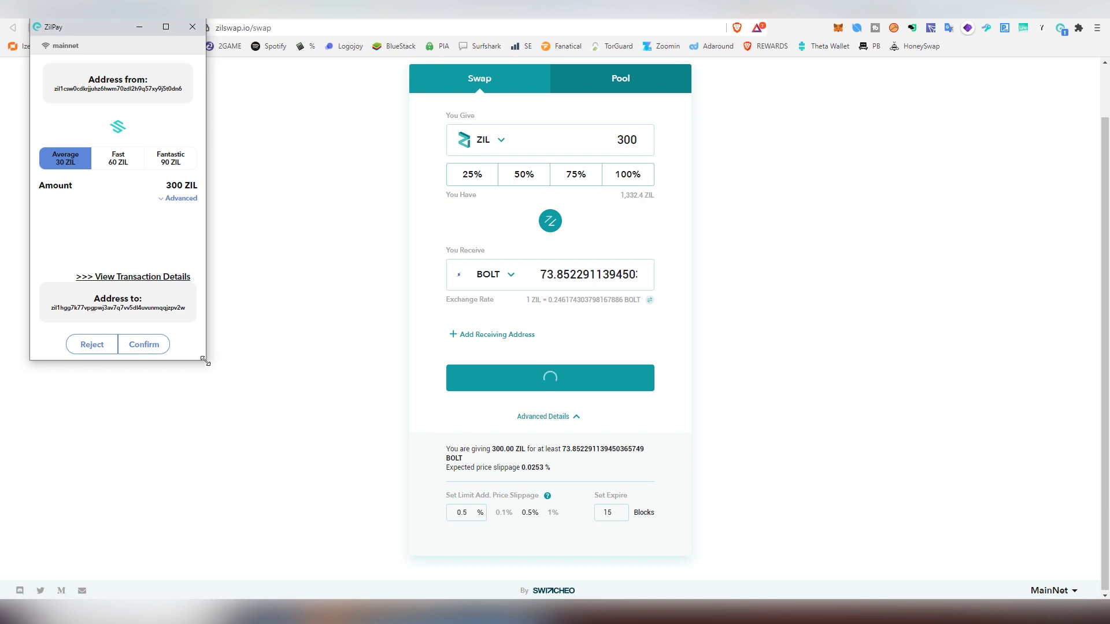
left_click_drag(207, 359, 259, 411)
left_click(190, 200)
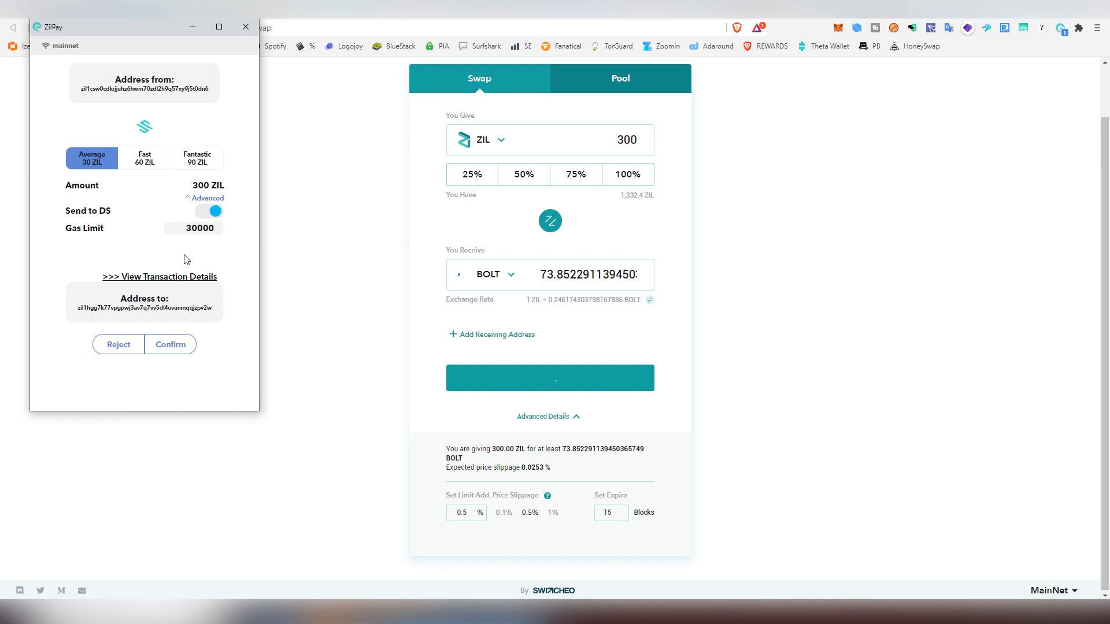
Confirm the swap in ZilPay and open the pending transaction's details from the confirming banner.
left_click(189, 346)
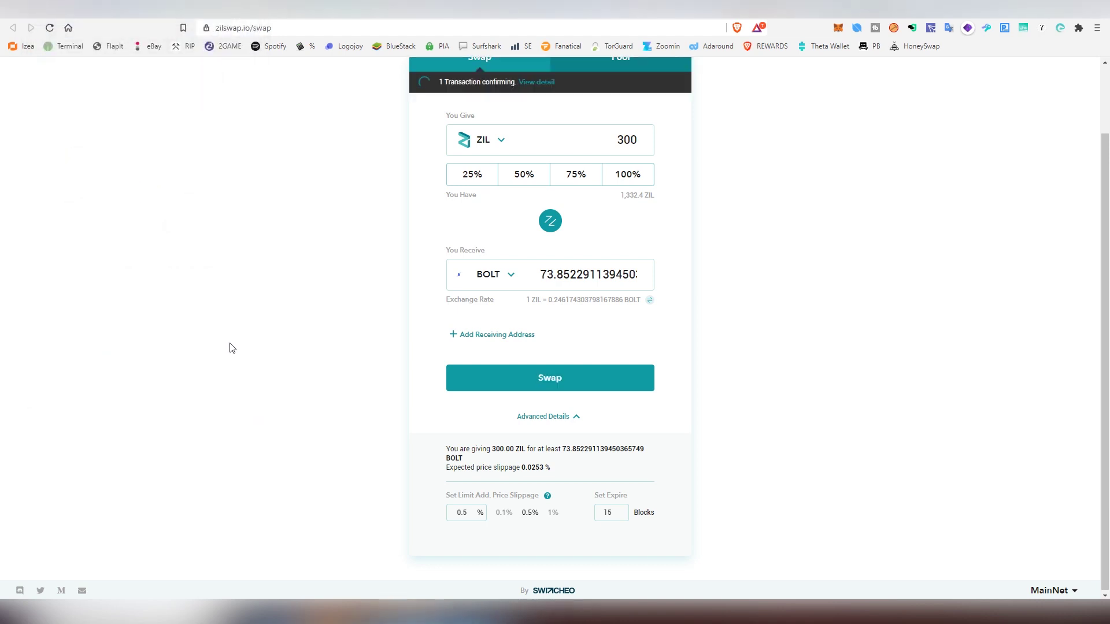
scroll(500, 106, "up", 1)
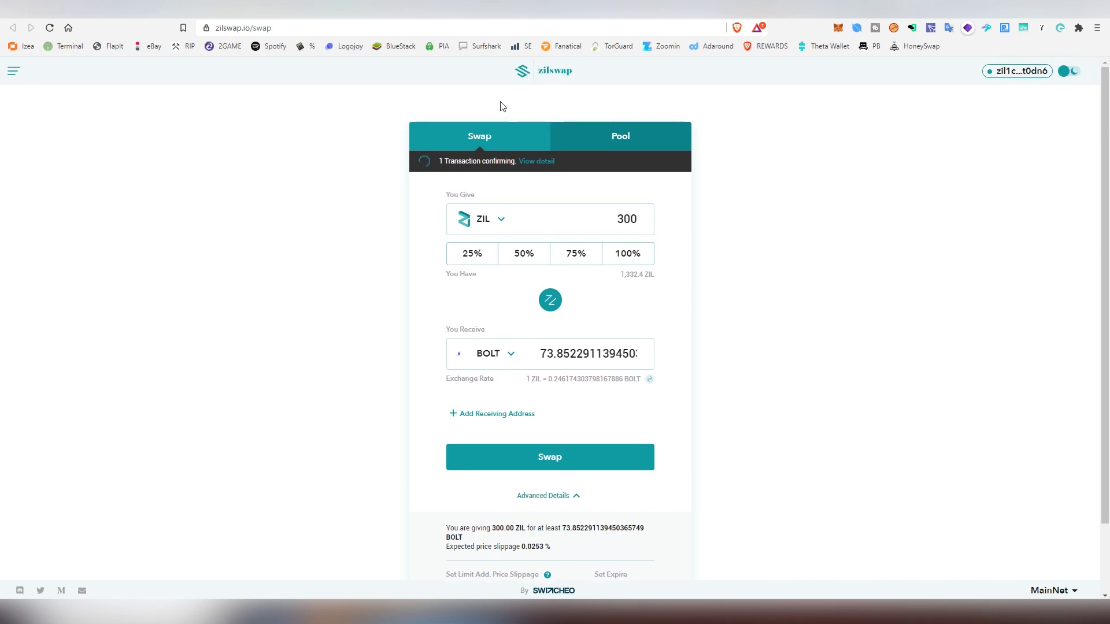
right_click(537, 166)
left_click(537, 161)
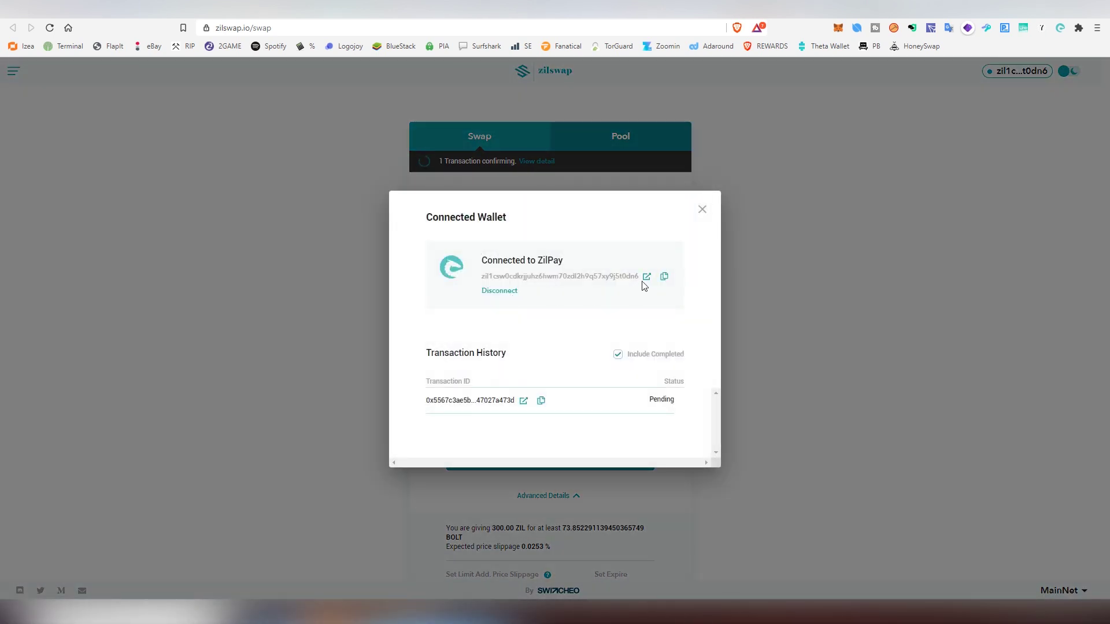
left_click(646, 277)
Load the swap on ViewBlock showing 300 ZIL out and 73.715 BOLT in, then close that tab.
left_click(523, 401)
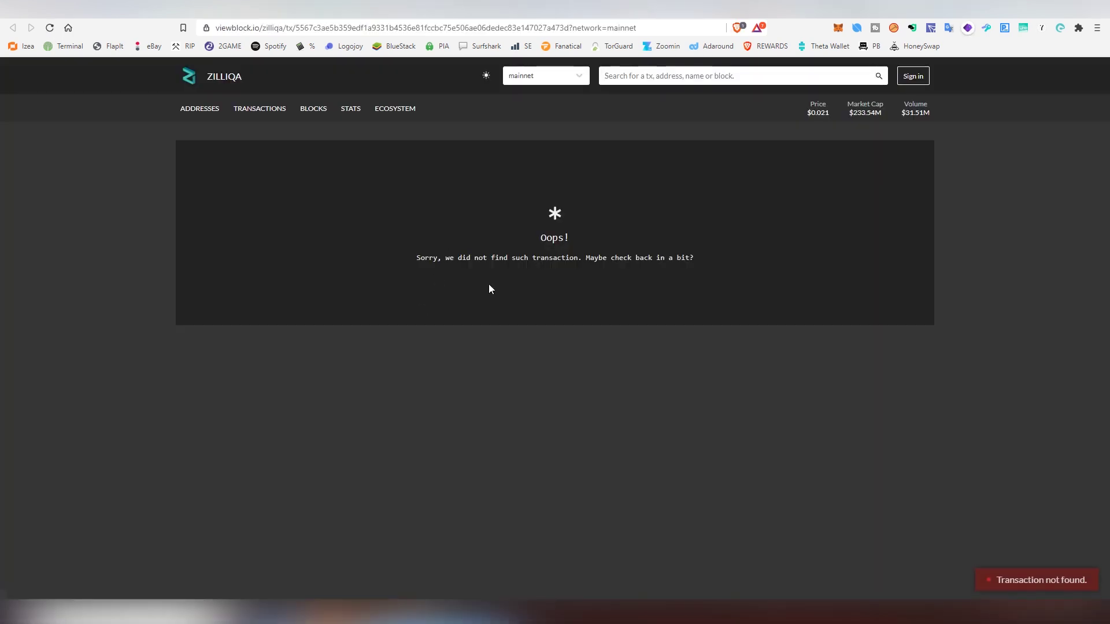
left_click(49, 28)
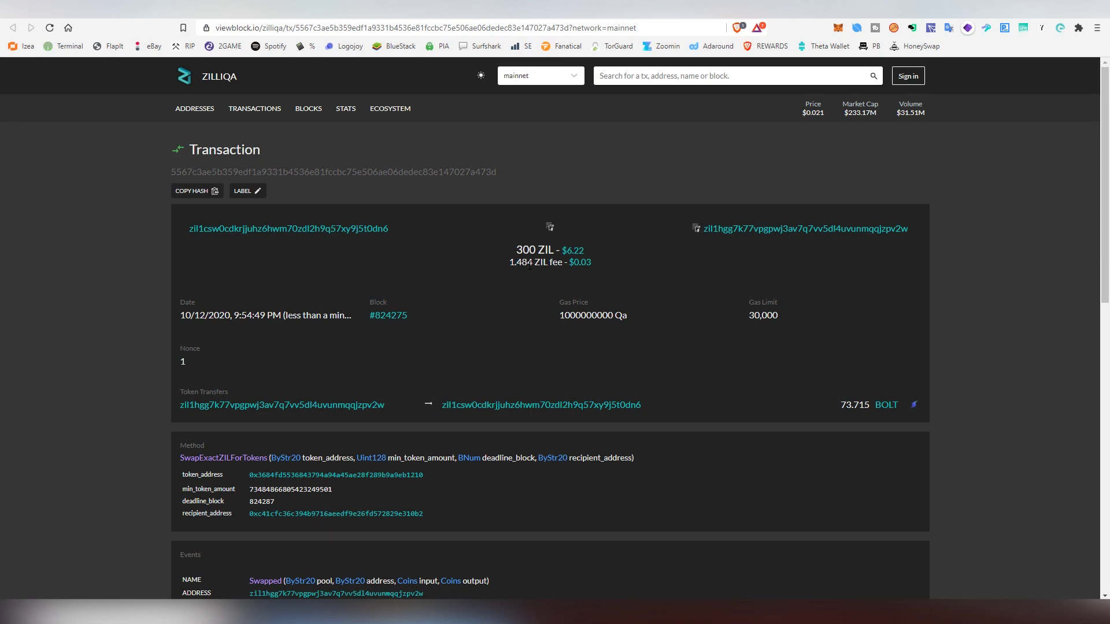
key("ctrl+w")
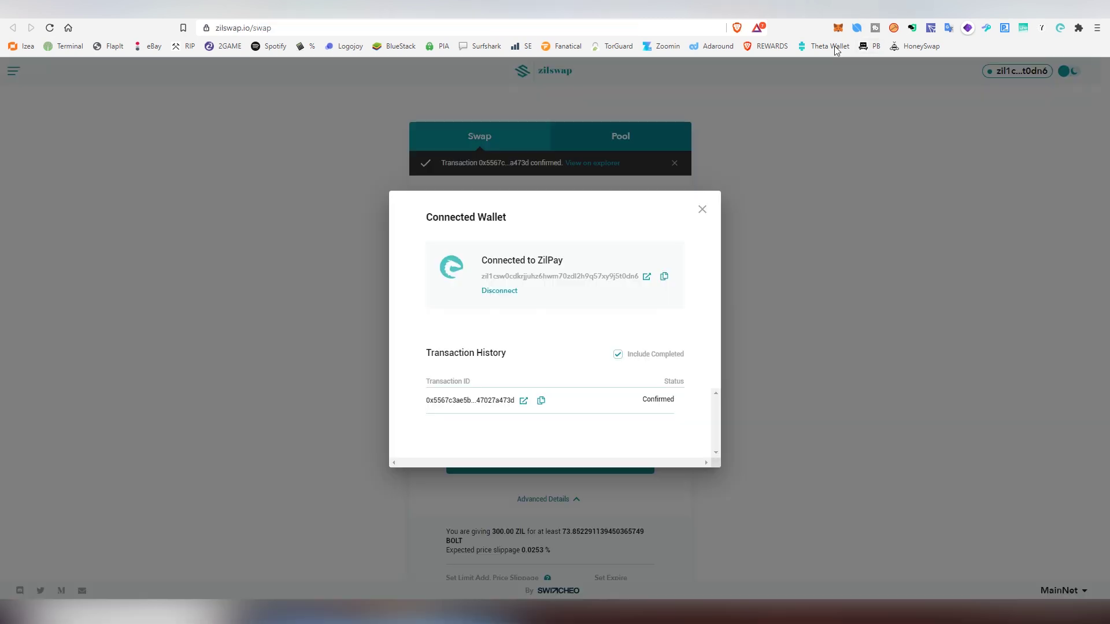
Reverse the swap to give 100% of the BOLT balance for ZIL, then go to the Pool page.
left_click(699, 209)
left_click(581, 357)
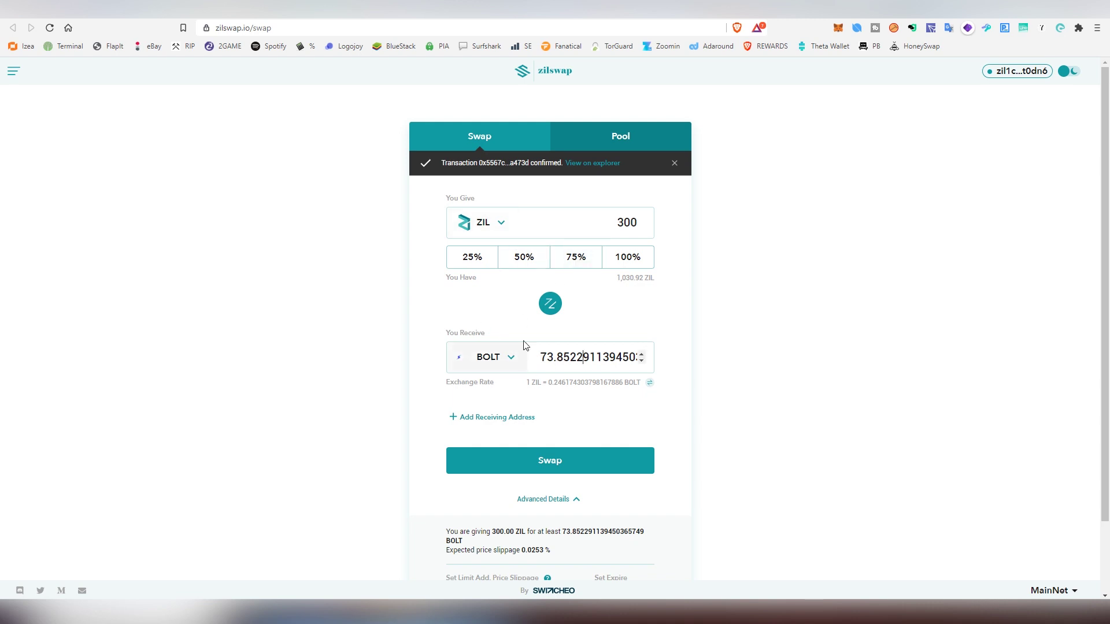
left_click(549, 315)
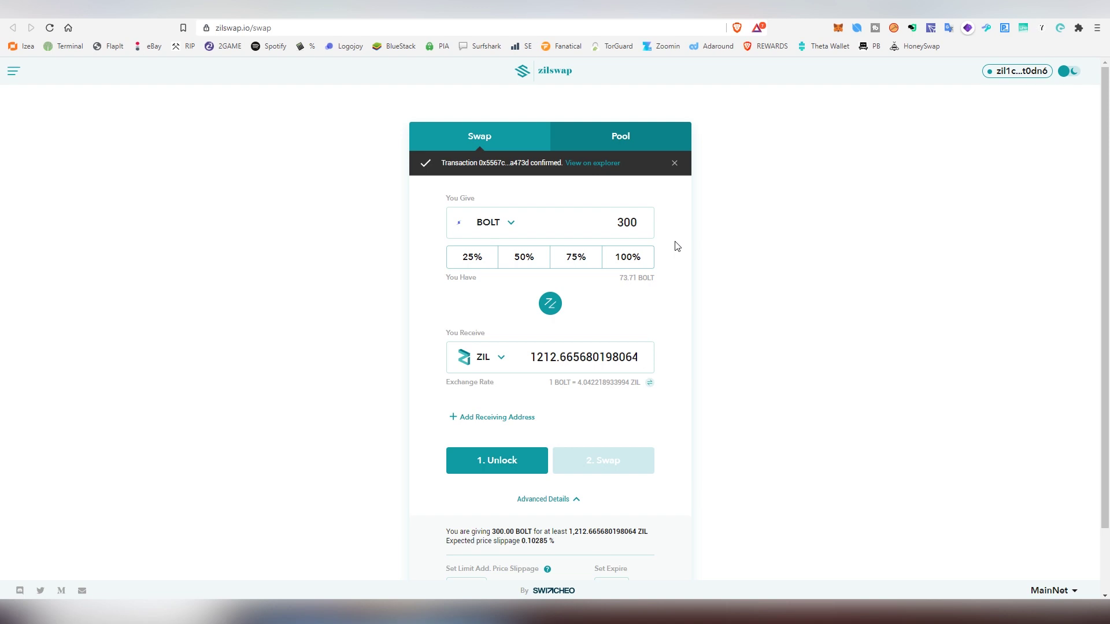
left_click(638, 269)
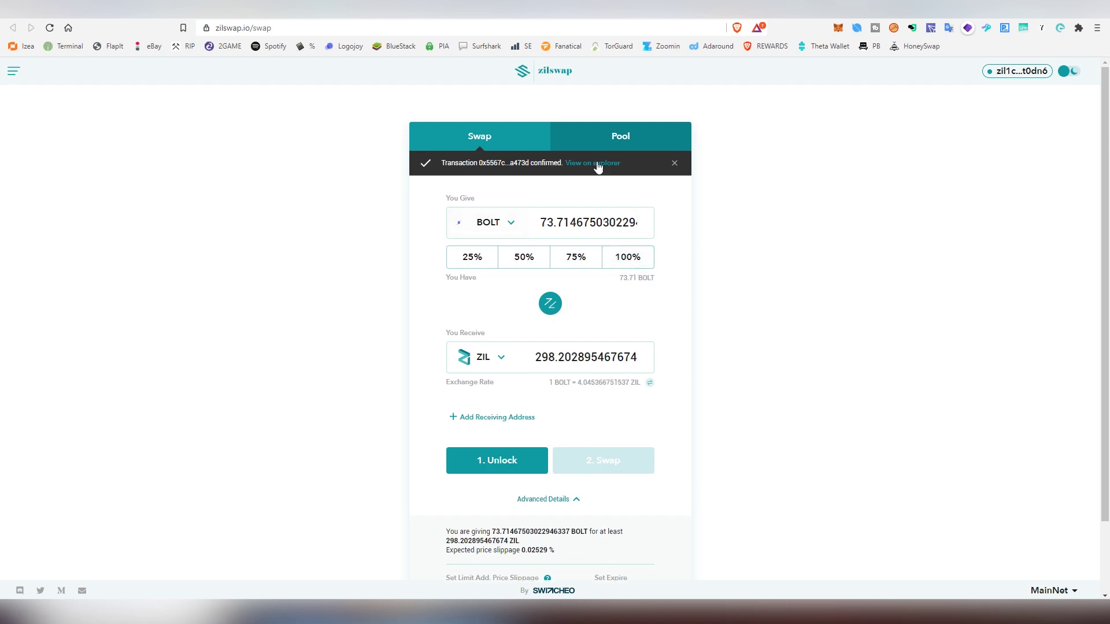
left_click(622, 135)
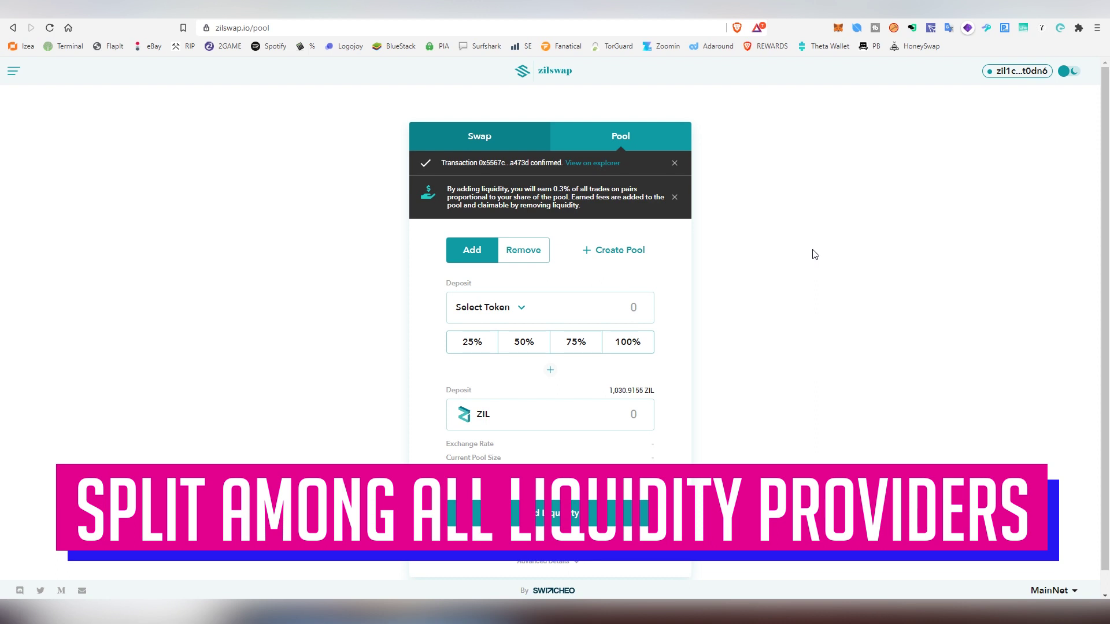
Fill the pool deposit with the full 73.714675 BOLT balance, matched by 299.176091231161 ZIL.
left_click(517, 312)
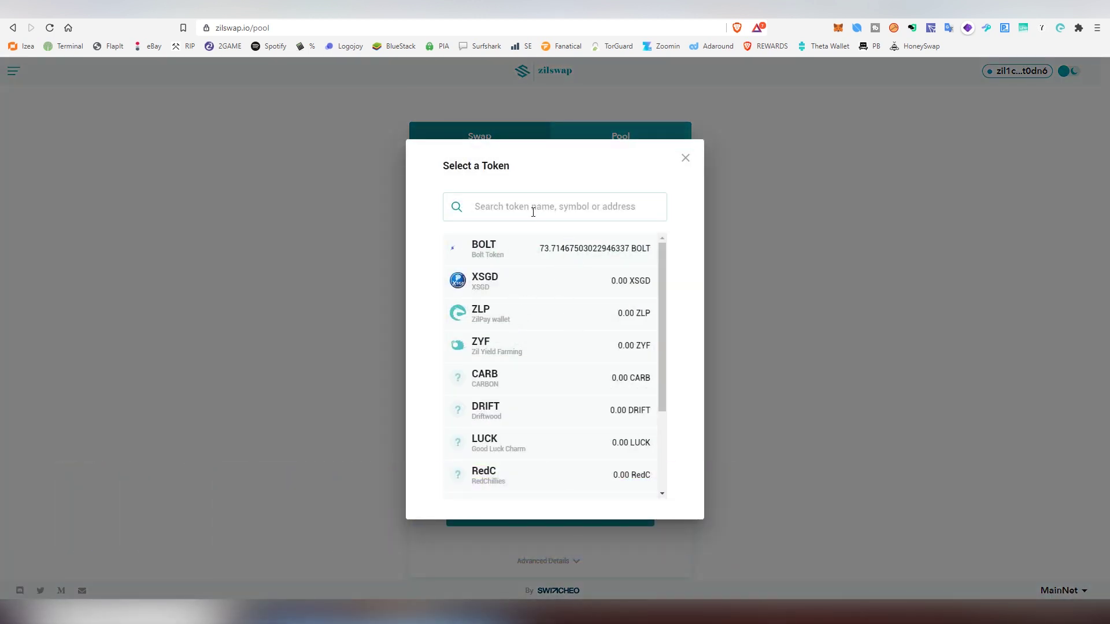
left_click(522, 247)
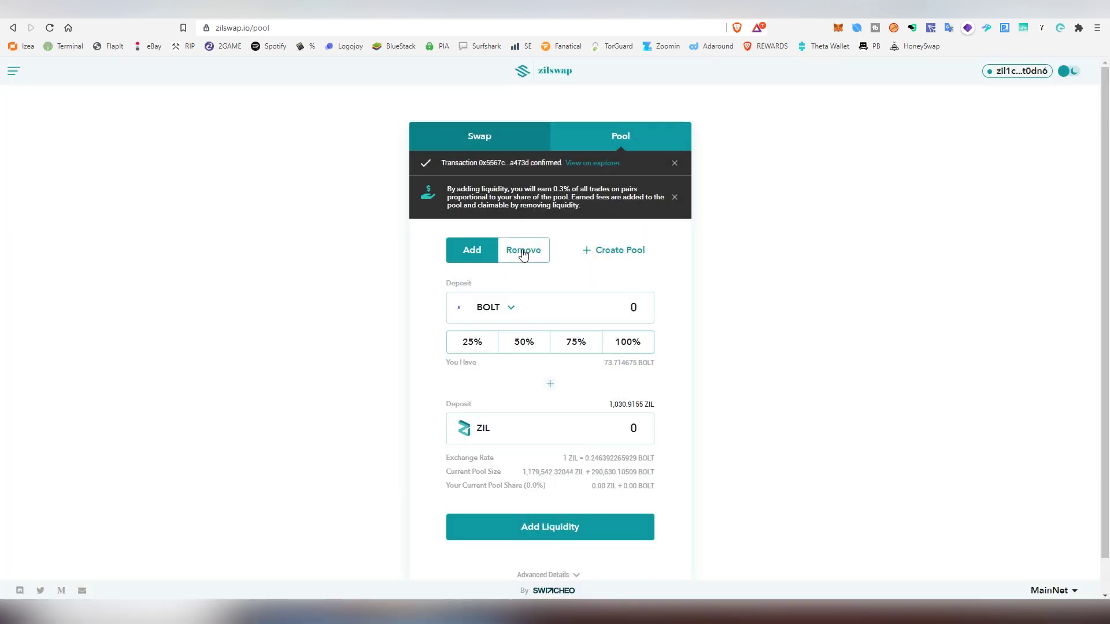
left_click(620, 346)
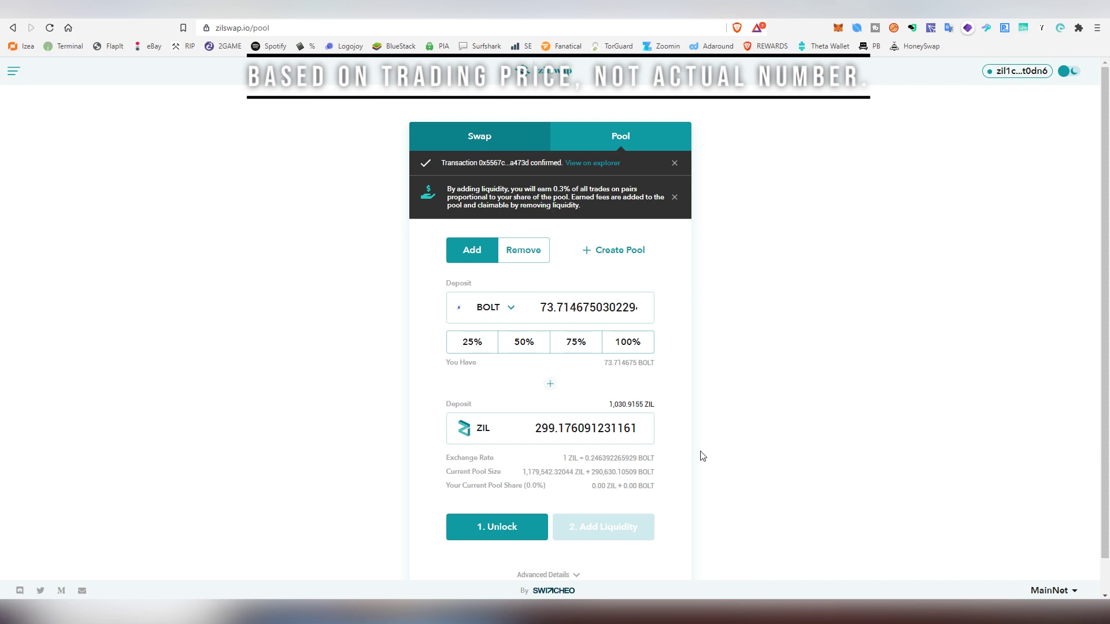
Approve unlocking BOLT with the Fast fee and confirm it in ZilPay.
scroll(651, 459, "down", 1)
left_click(497, 490)
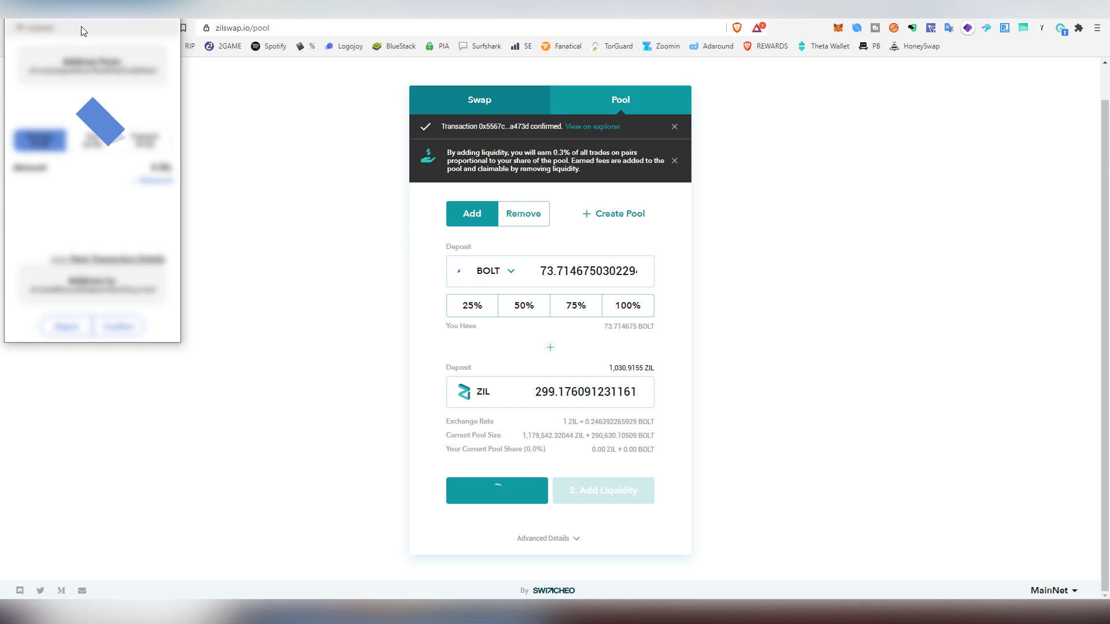
left_click(93, 140)
left_click(121, 327)
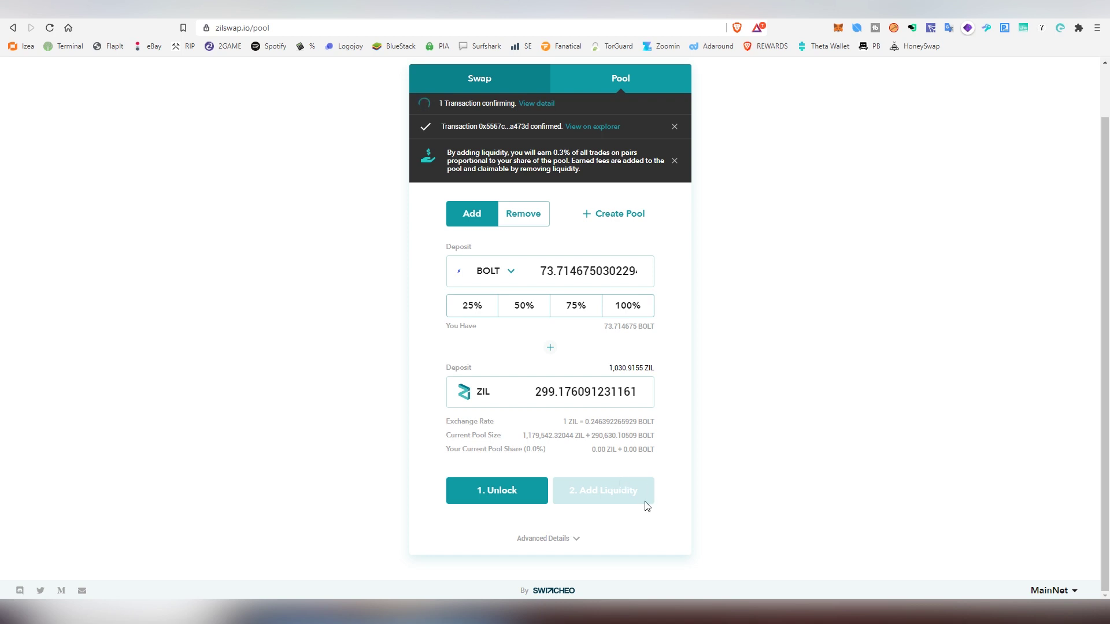
Expand Advanced Details to show 0.5% slippage and 15-block expiry, then highlight the pool share and pool size figures.
left_click(553, 542)
scroll(639, 498, "down", 2)
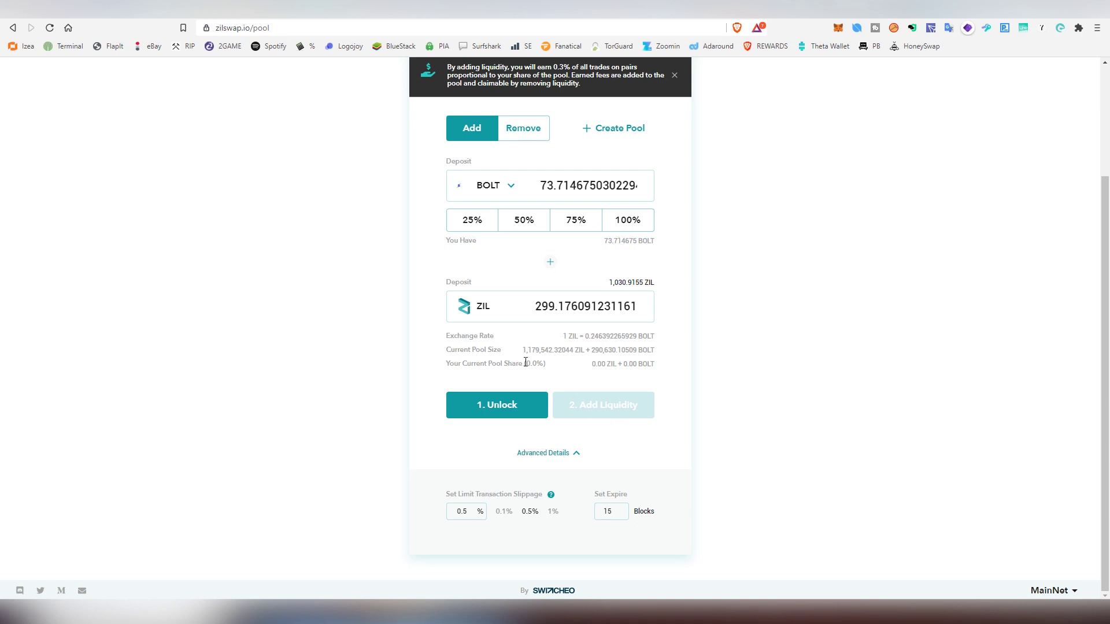
left_click_drag(527, 362, 543, 363)
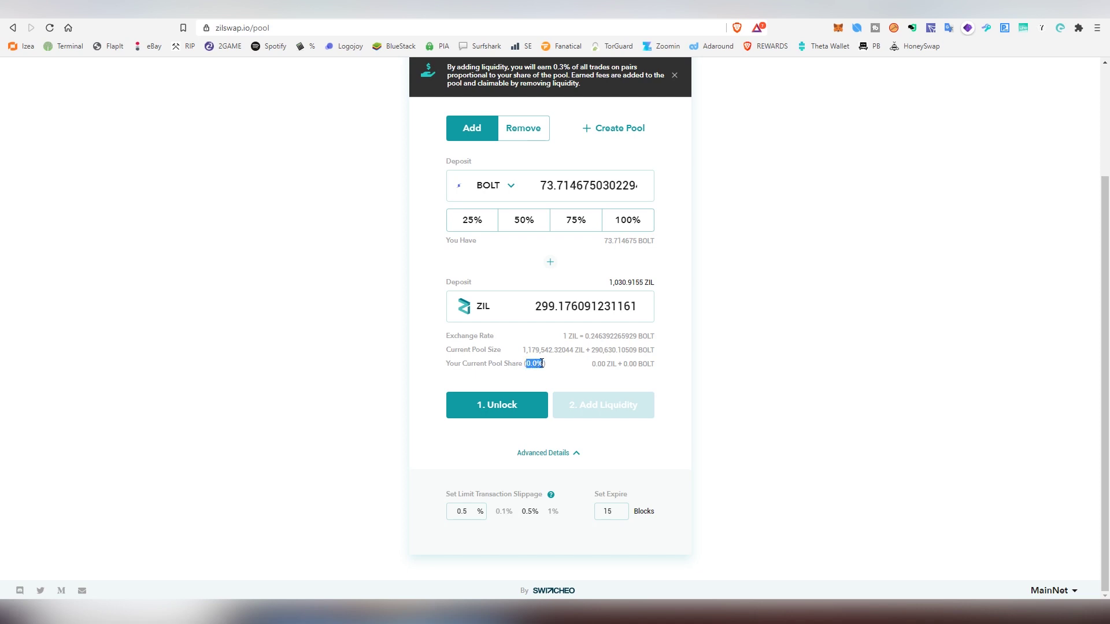
left_click(542, 363)
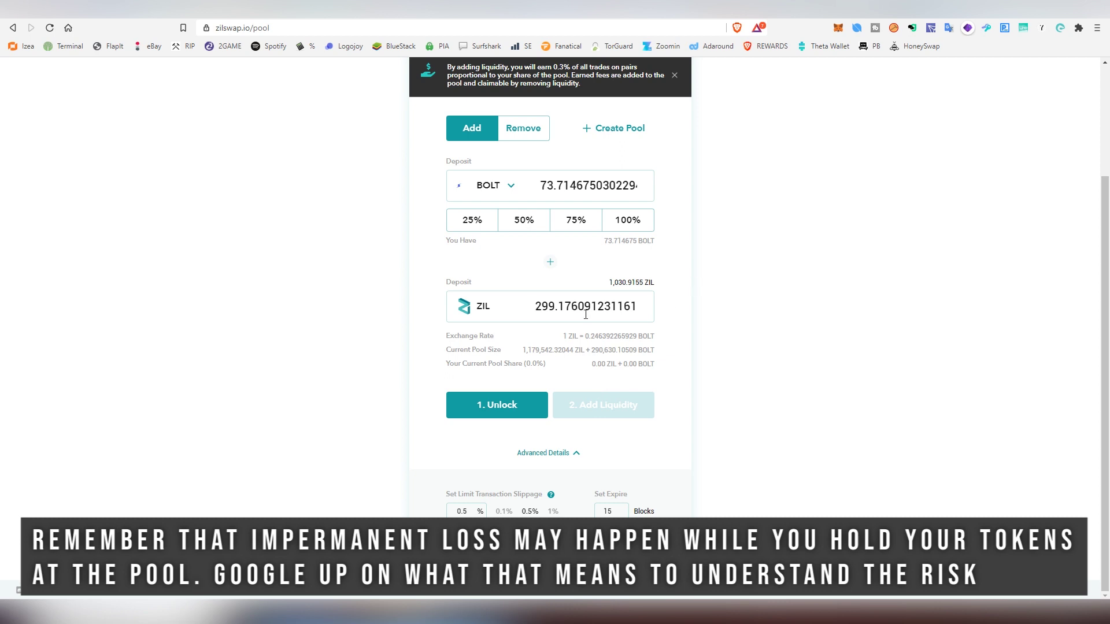
left_click_drag(523, 350, 661, 355)
left_click(575, 350)
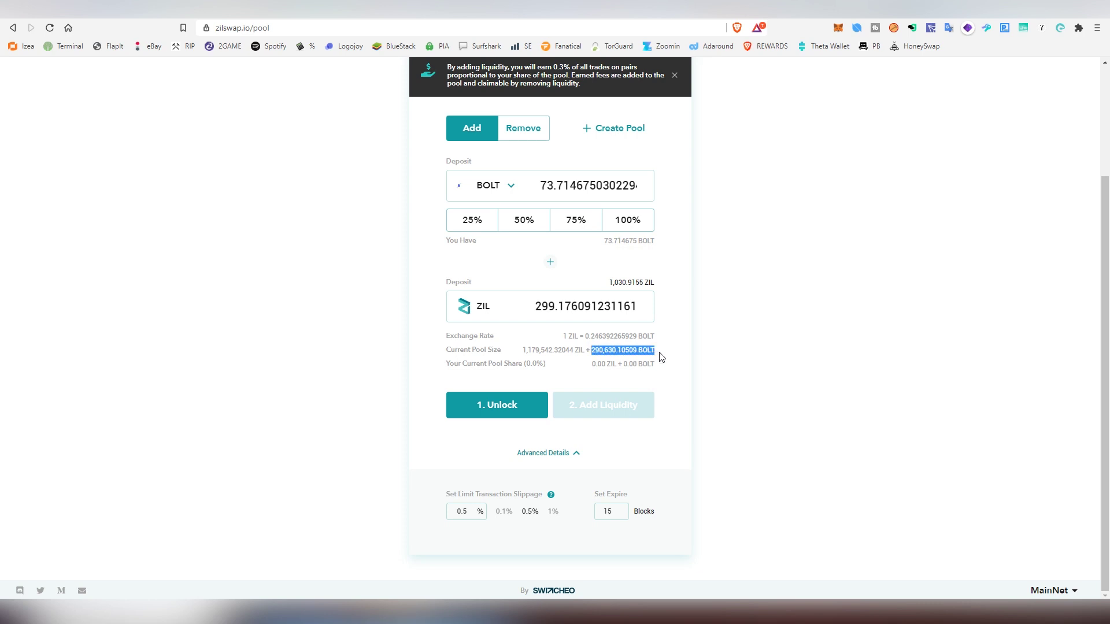
left_click(663, 356)
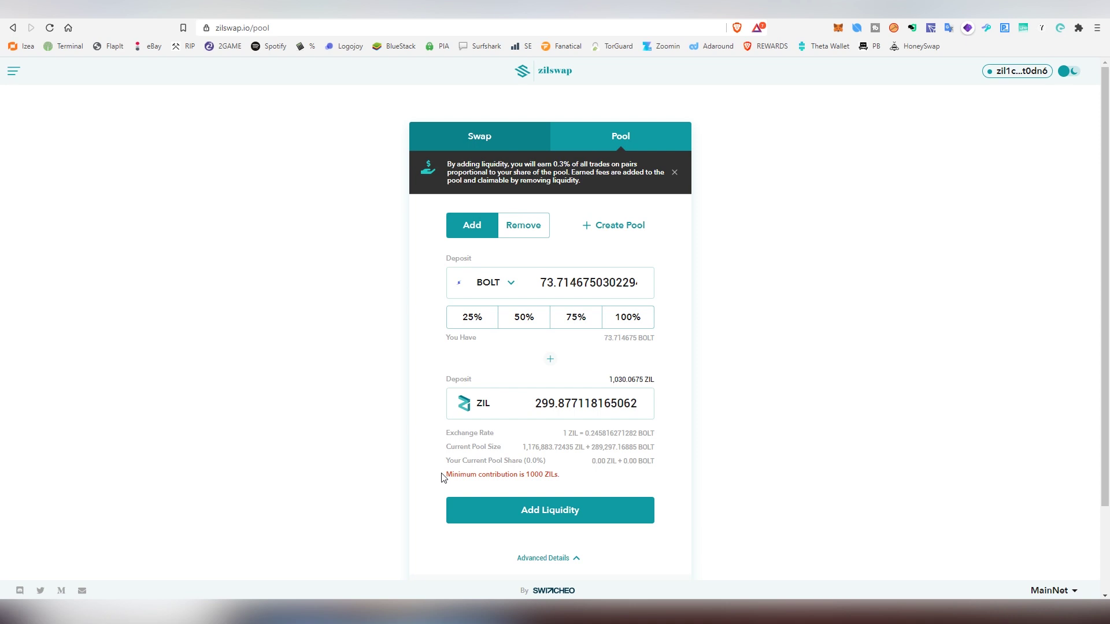
left_click_drag(444, 476, 566, 481)
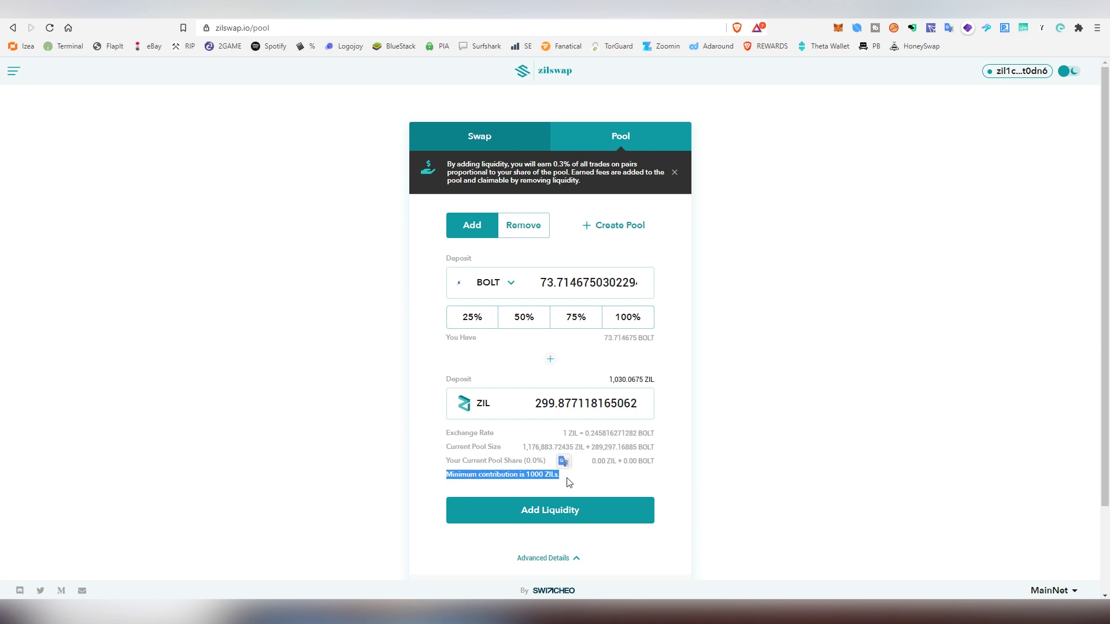
left_click(564, 487)
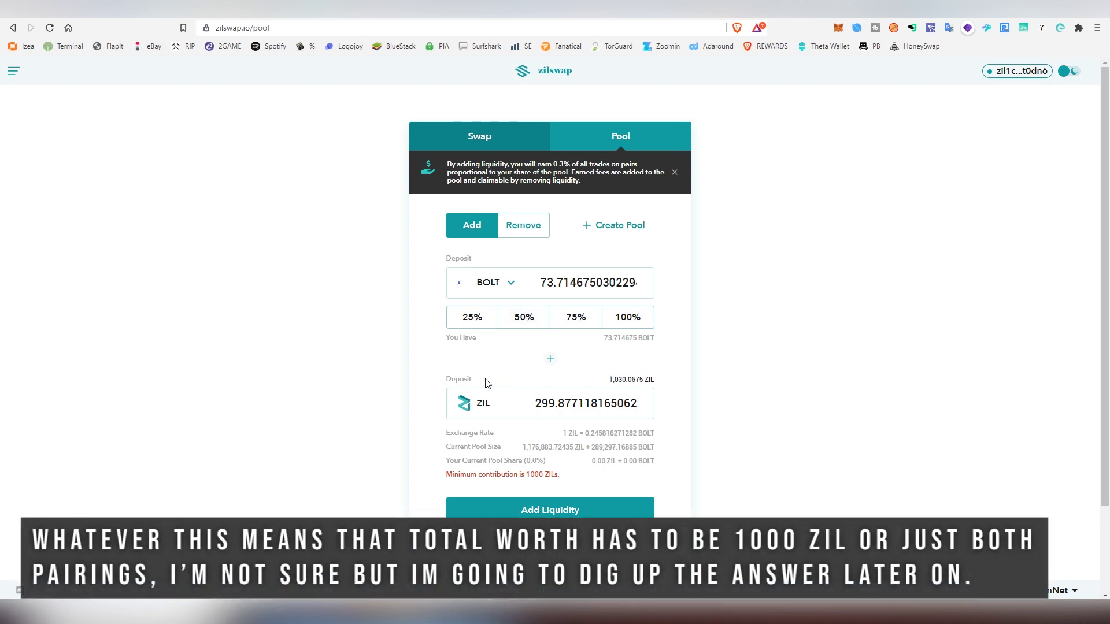
Set up a swap giving half the BOLT balance, 36.857337515114 BOLT, for ZLP.
left_click(517, 132)
left_click(525, 194)
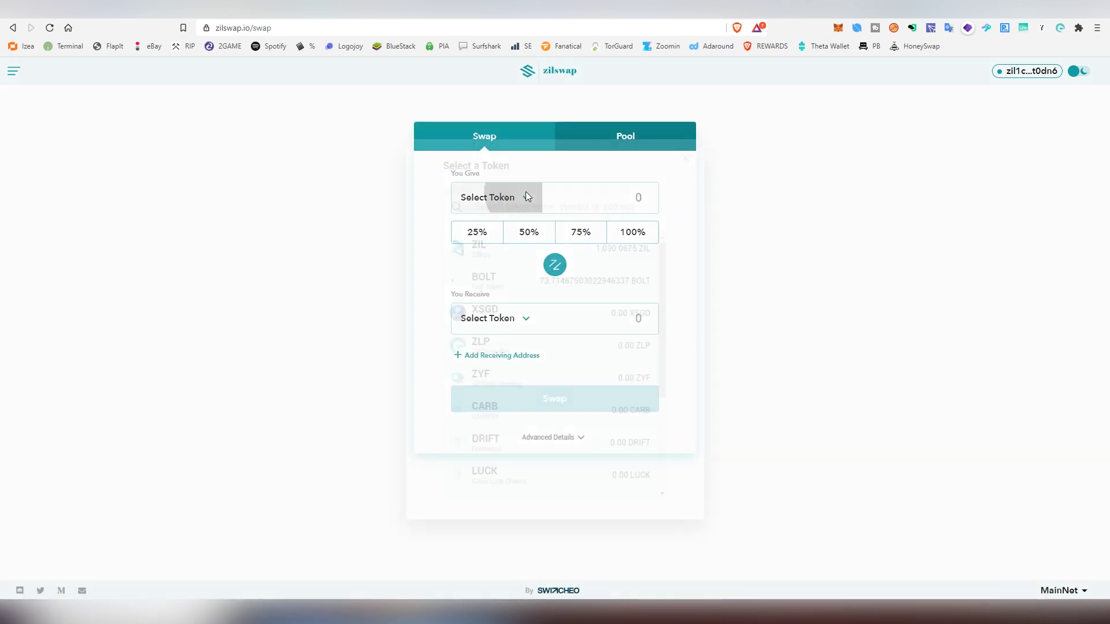
left_click(522, 281)
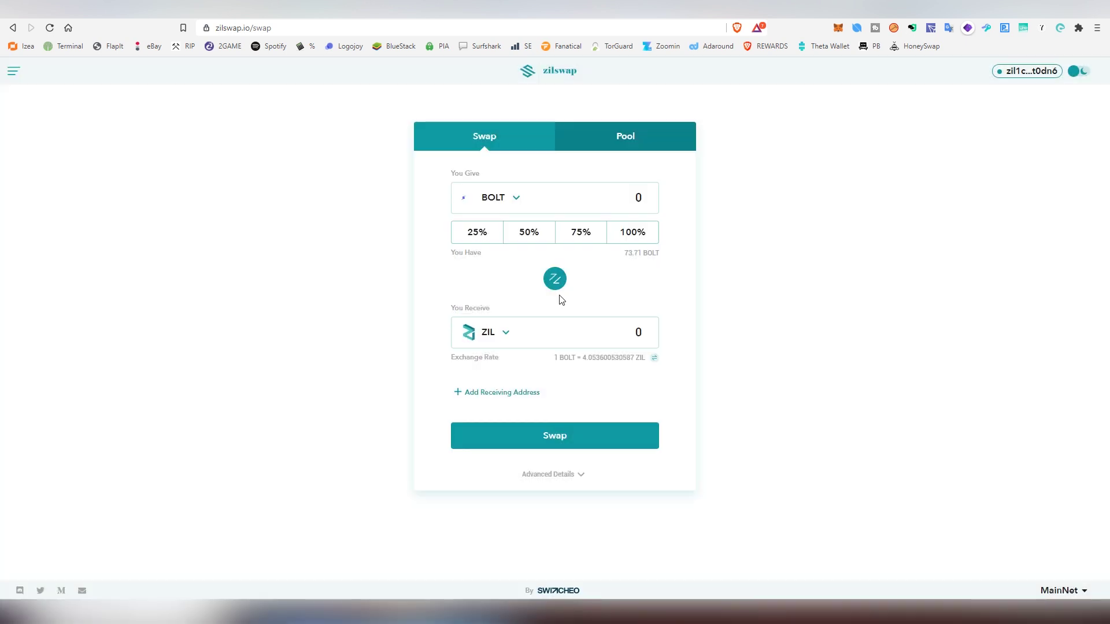
left_click(516, 331)
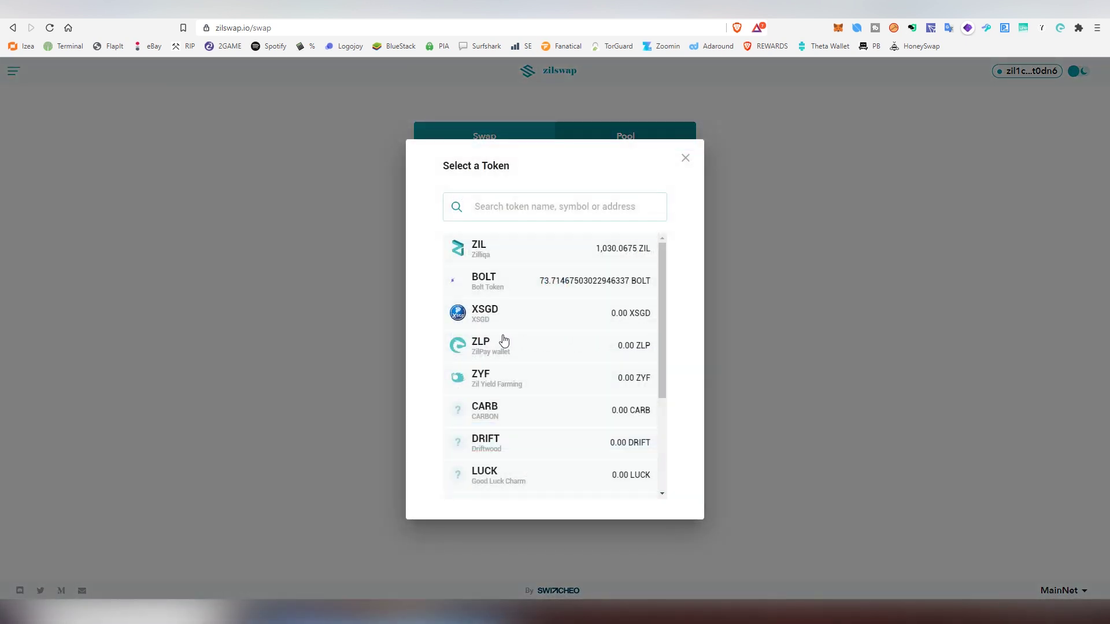
left_click(521, 347)
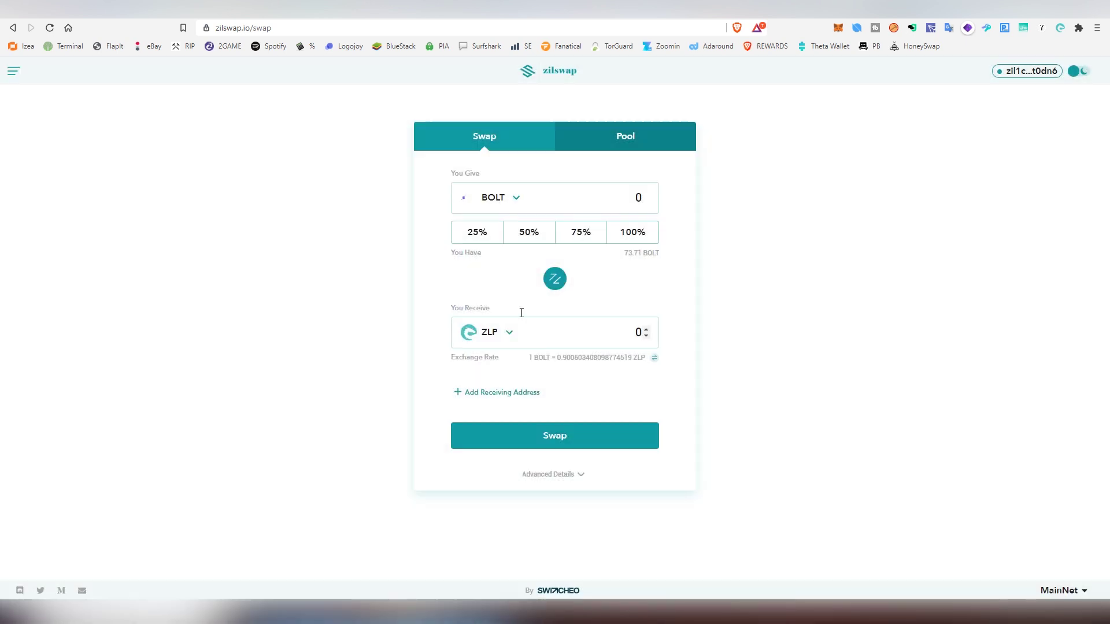
left_click(528, 232)
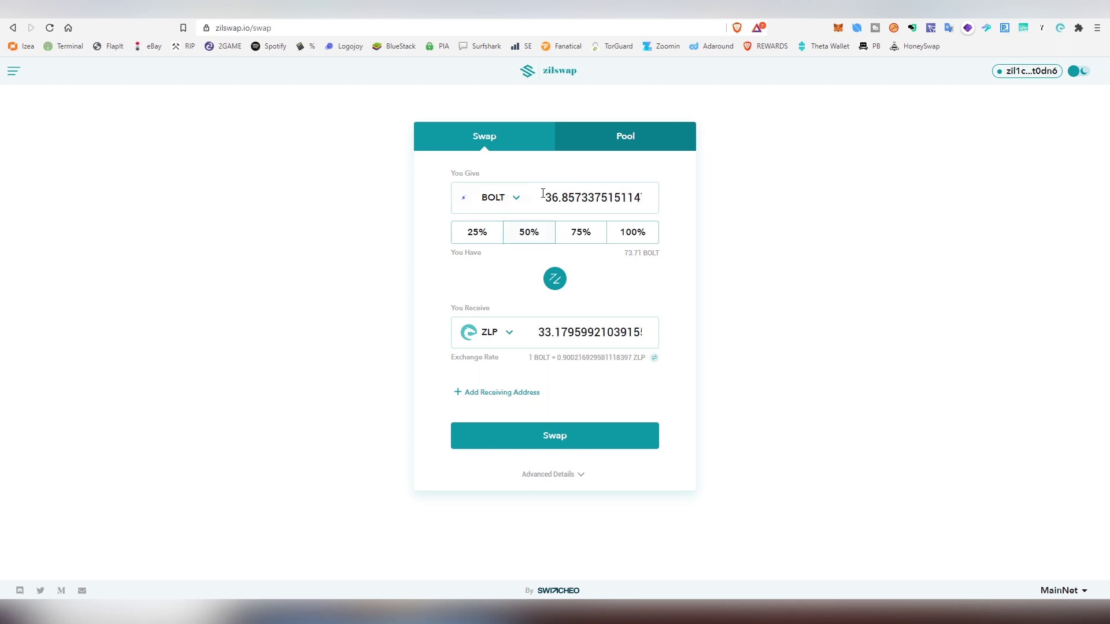
Submit the BOLT-to-ZLP swap for about 33.18 ZLP and confirm it in ZilPay.
left_click(608, 443)
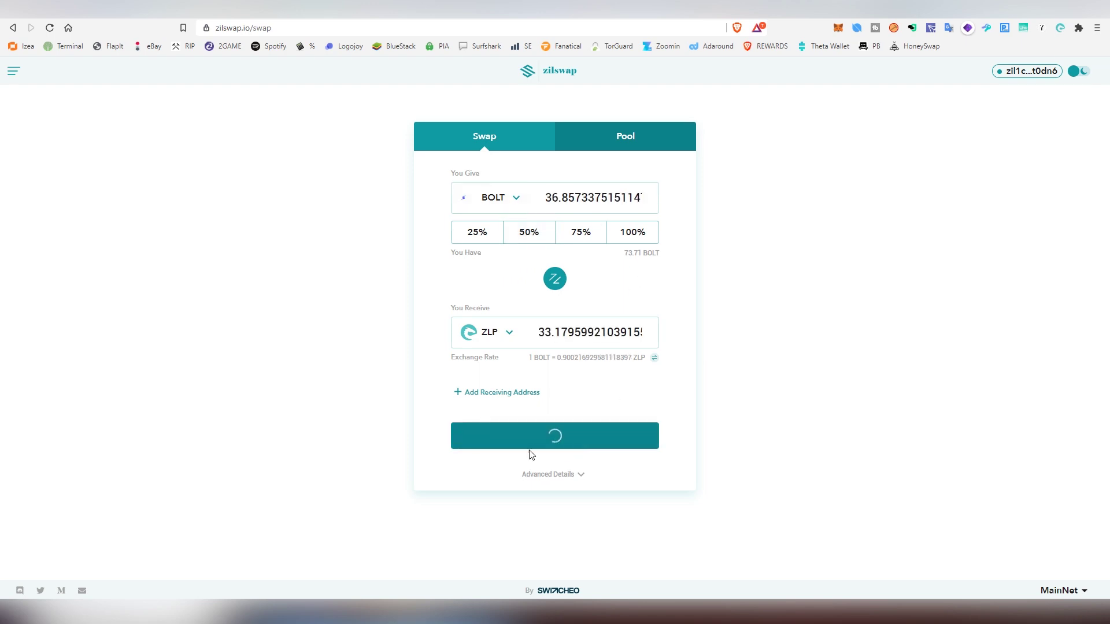
left_click_drag(46, 22, 147, 86)
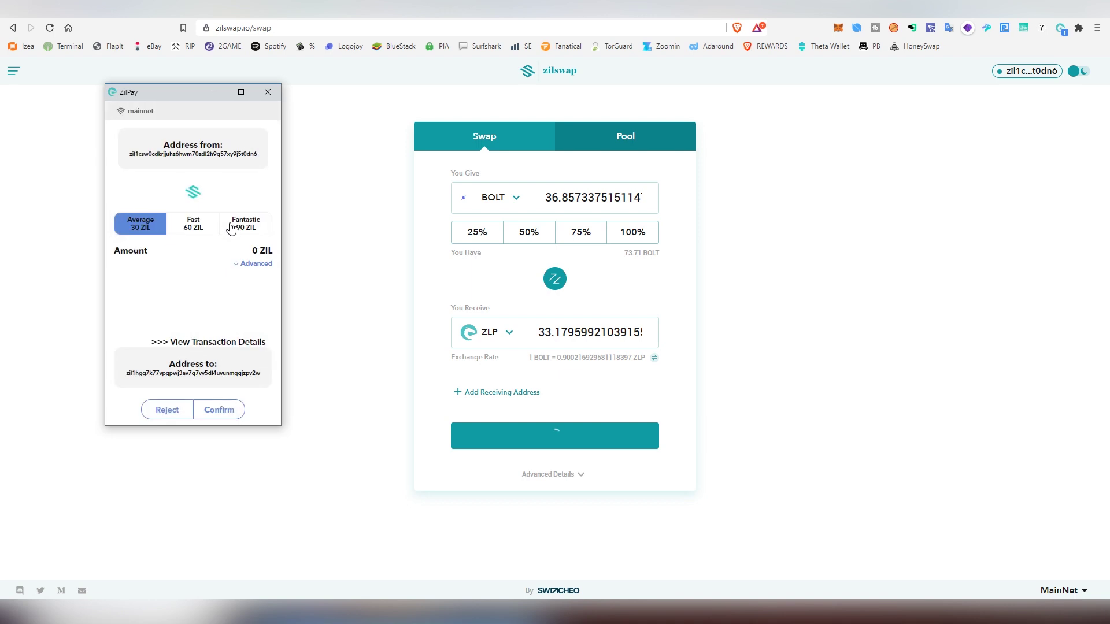
left_click(219, 410)
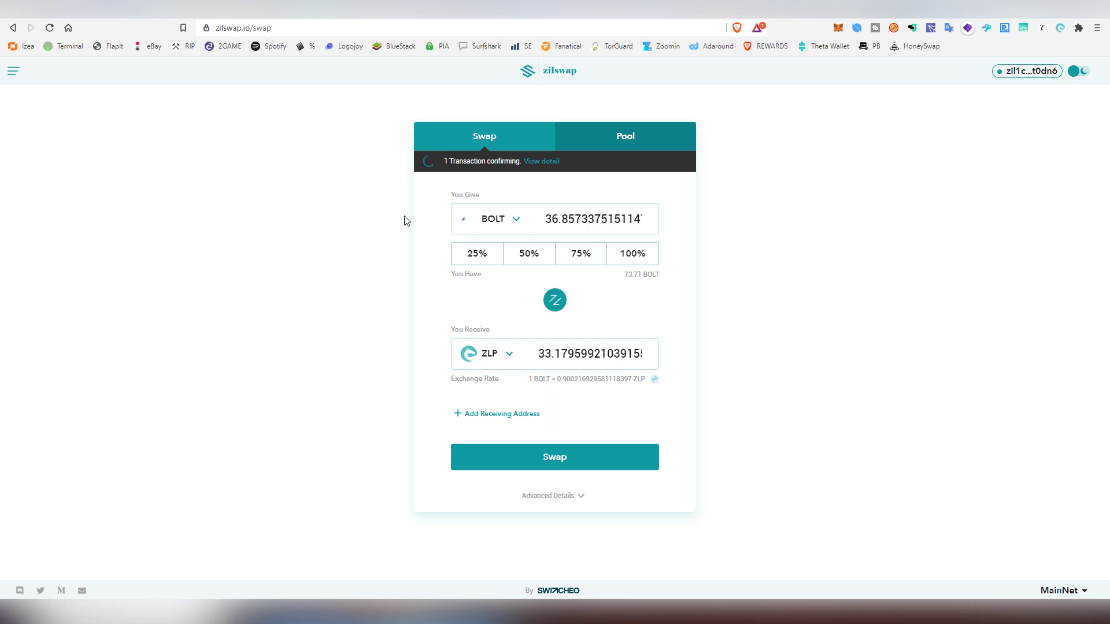
Turn on the dark theme, then open and close the navigation side menu.
left_click(1086, 75)
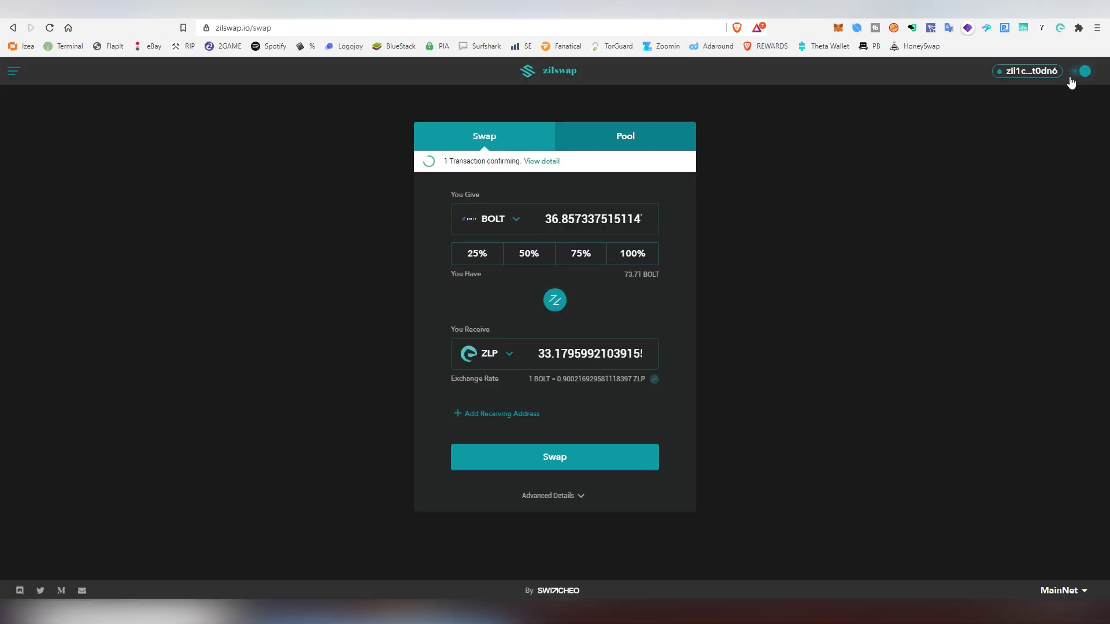
left_click(13, 70)
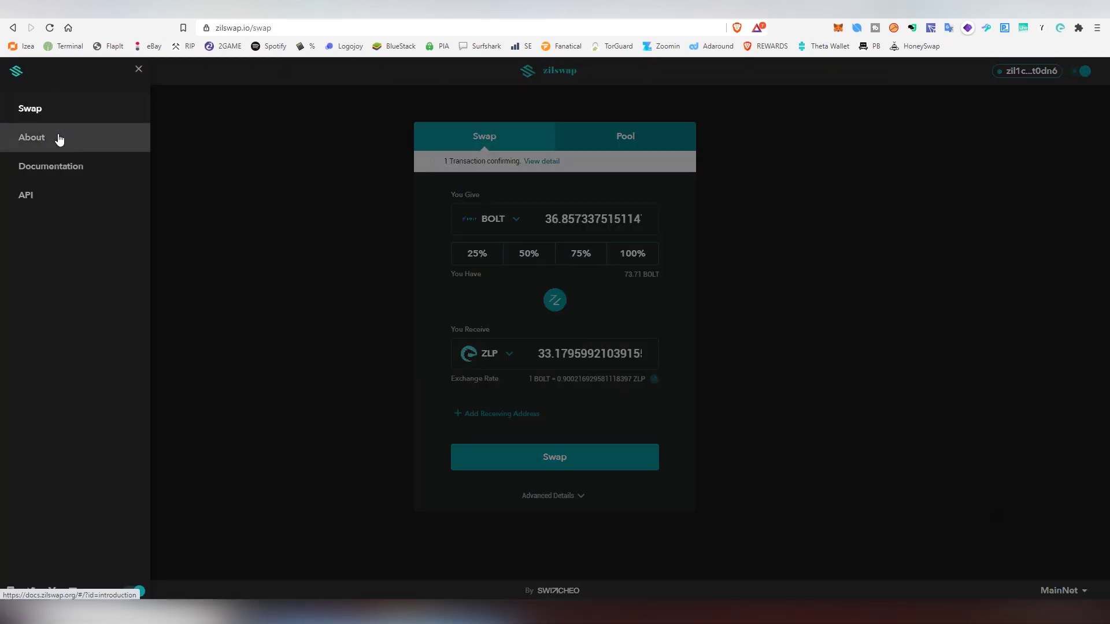
left_click(223, 356)
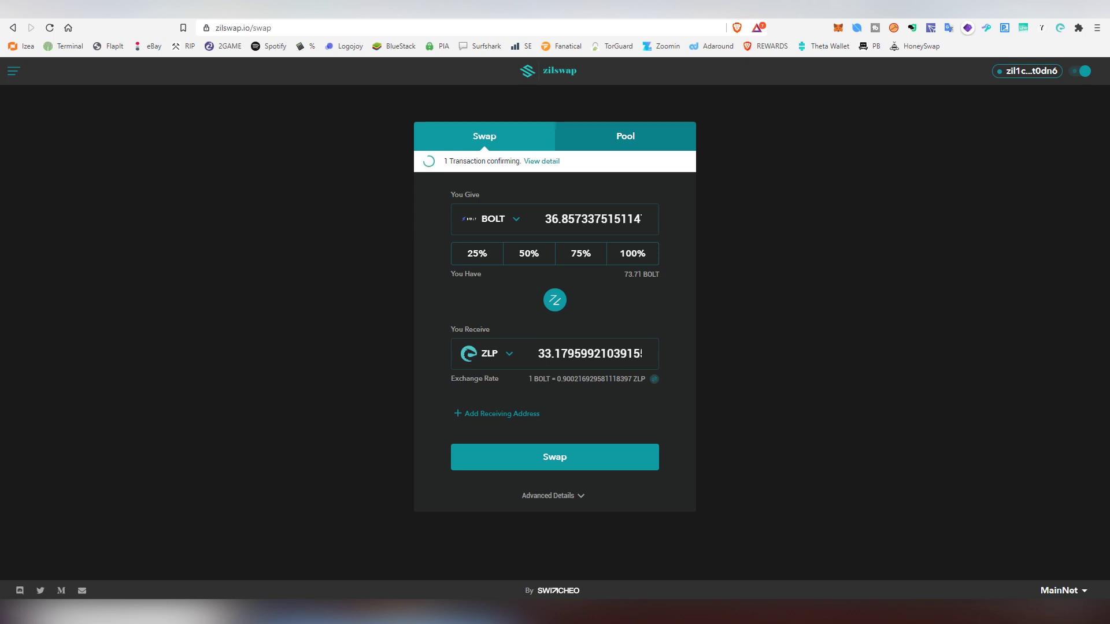
left_click(1075, 591)
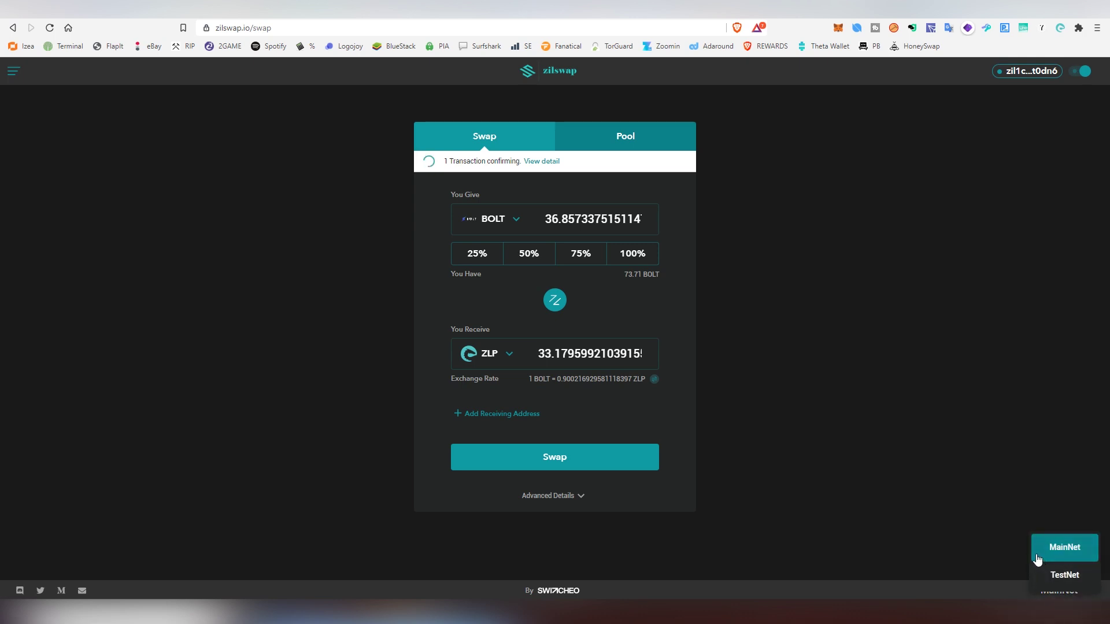
left_click(993, 532)
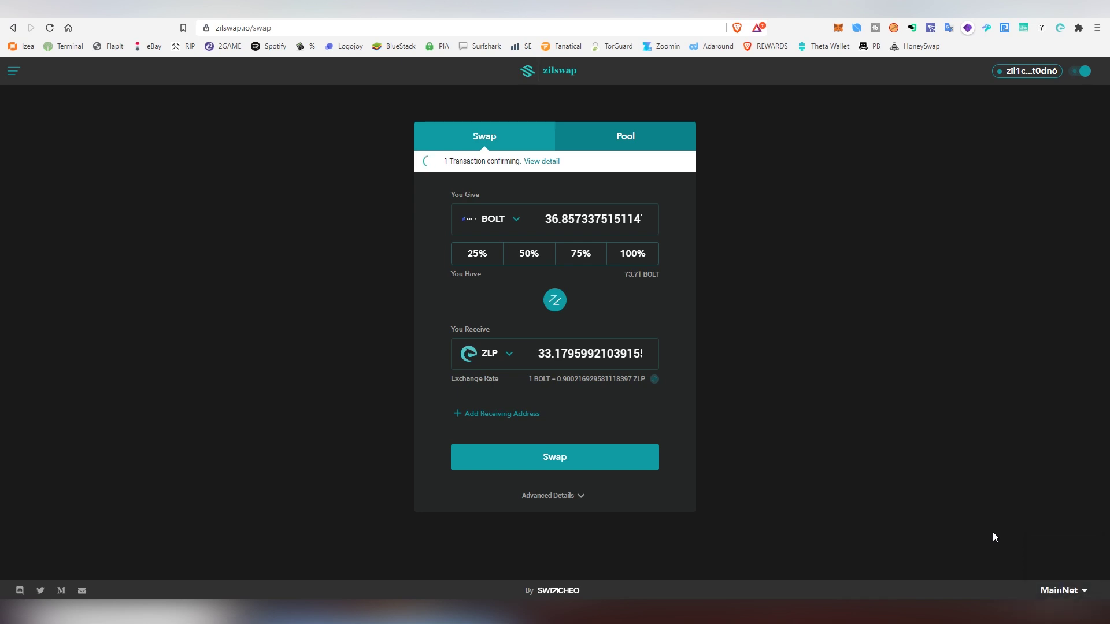